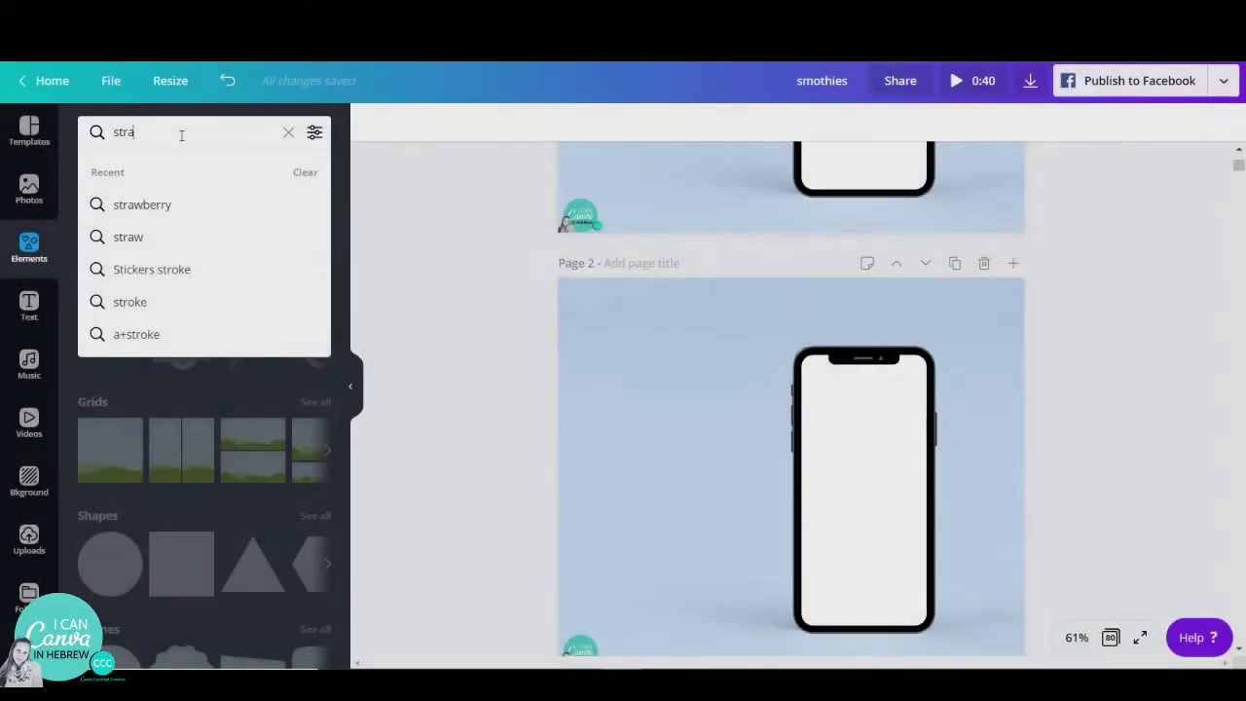
Step: Search the Photos library for 'strawberry'
type("wverry")
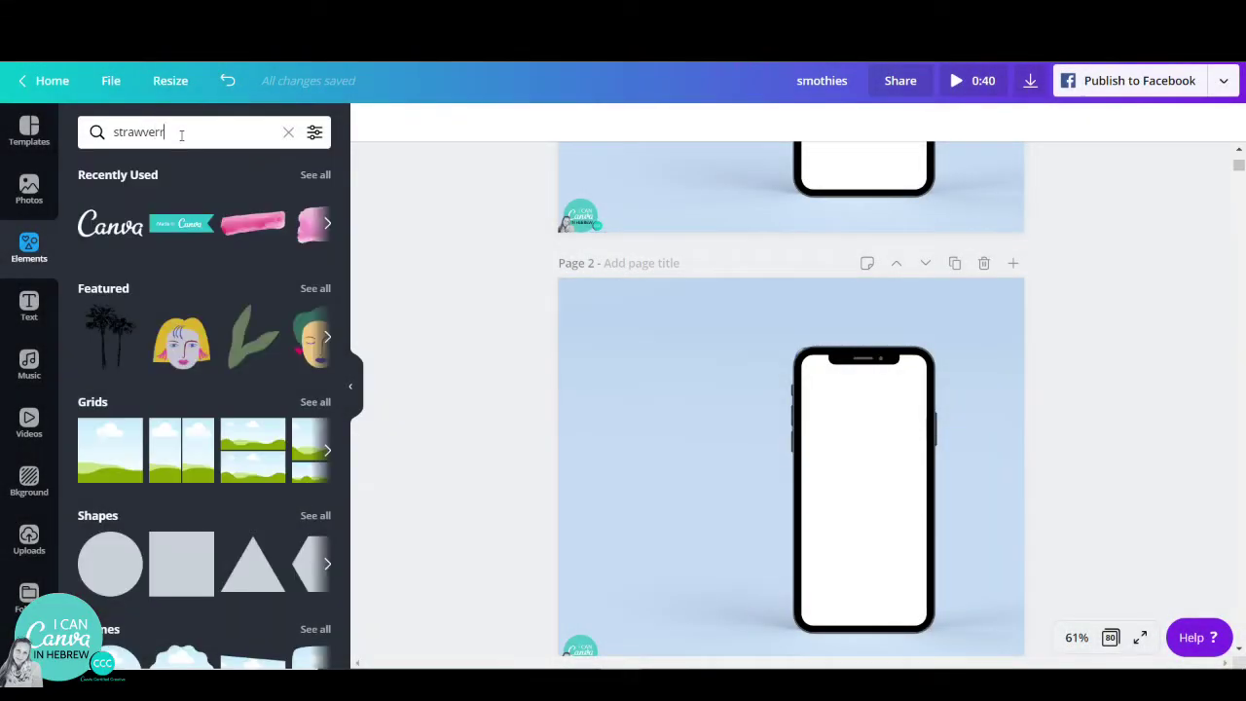
key("Return")
left_click(29, 189)
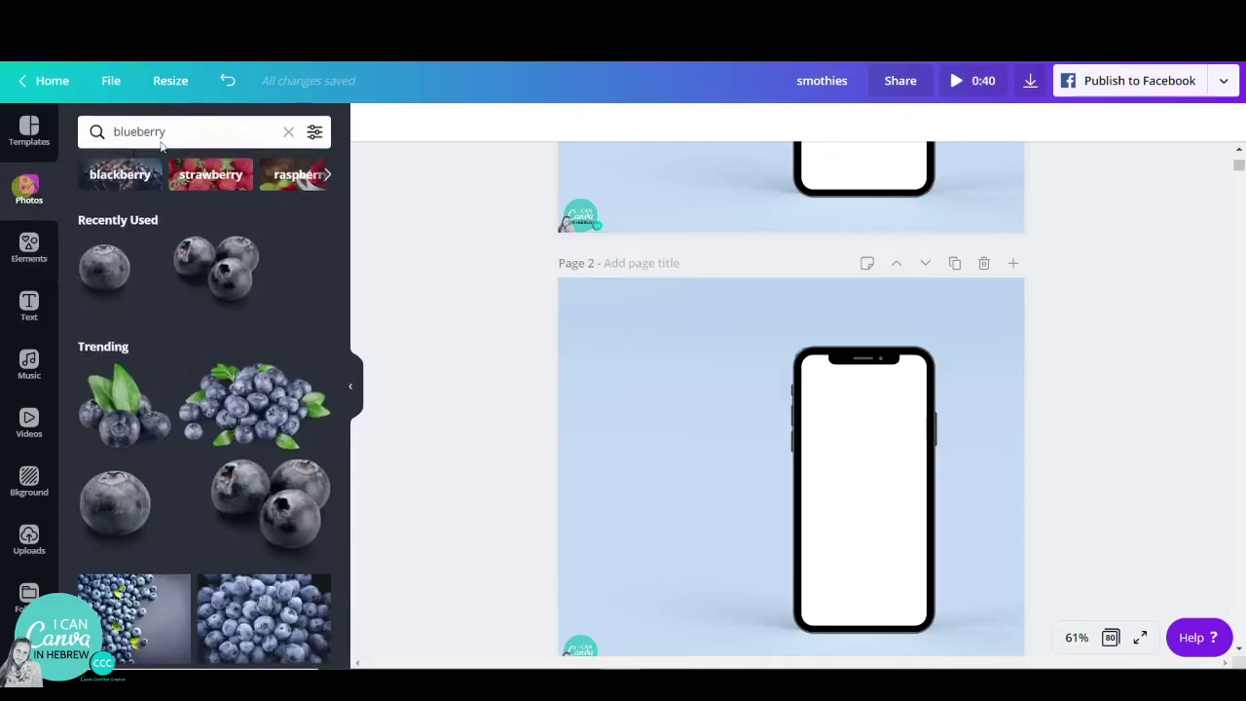
left_click(220, 131)
type("strawv")
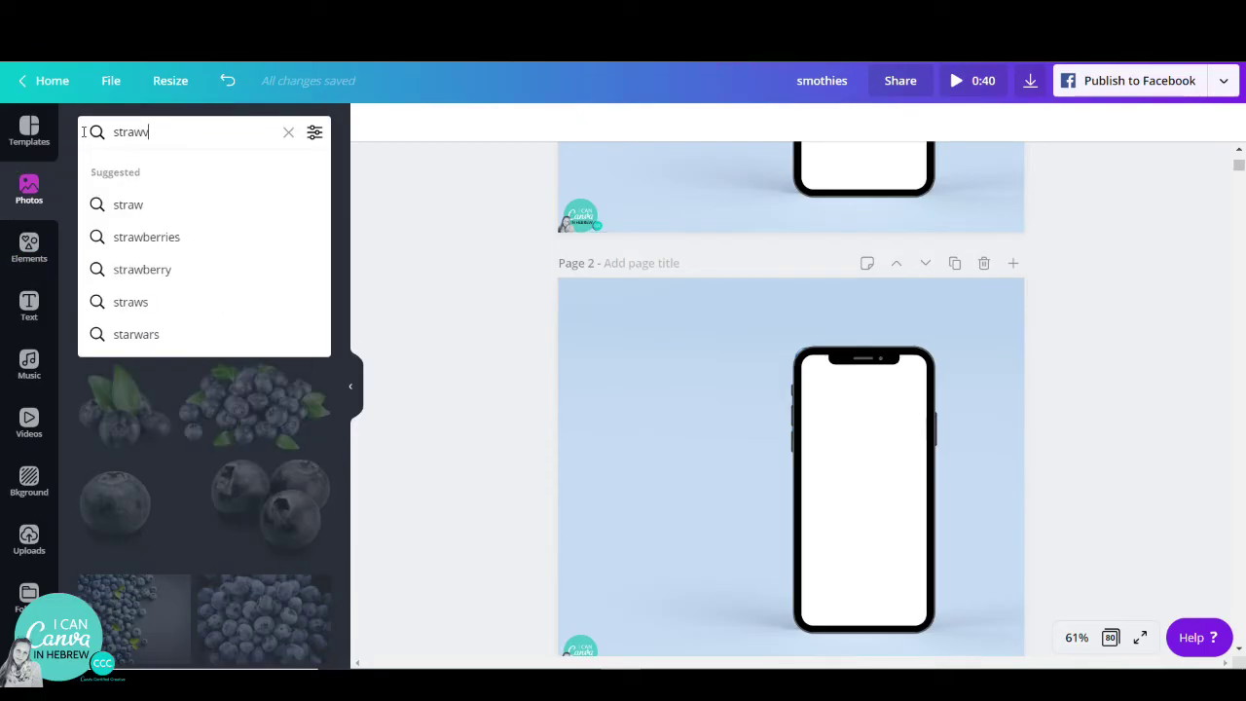
key("BackSpace")
type("berry")
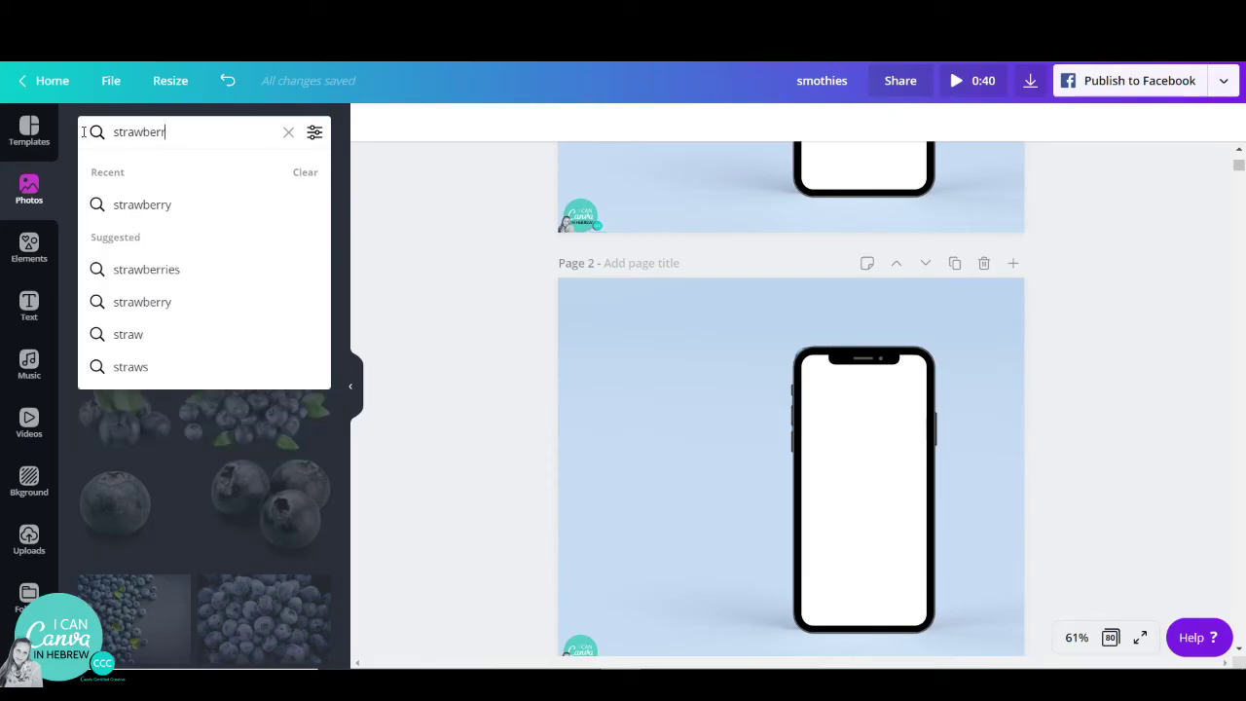
key("Return")
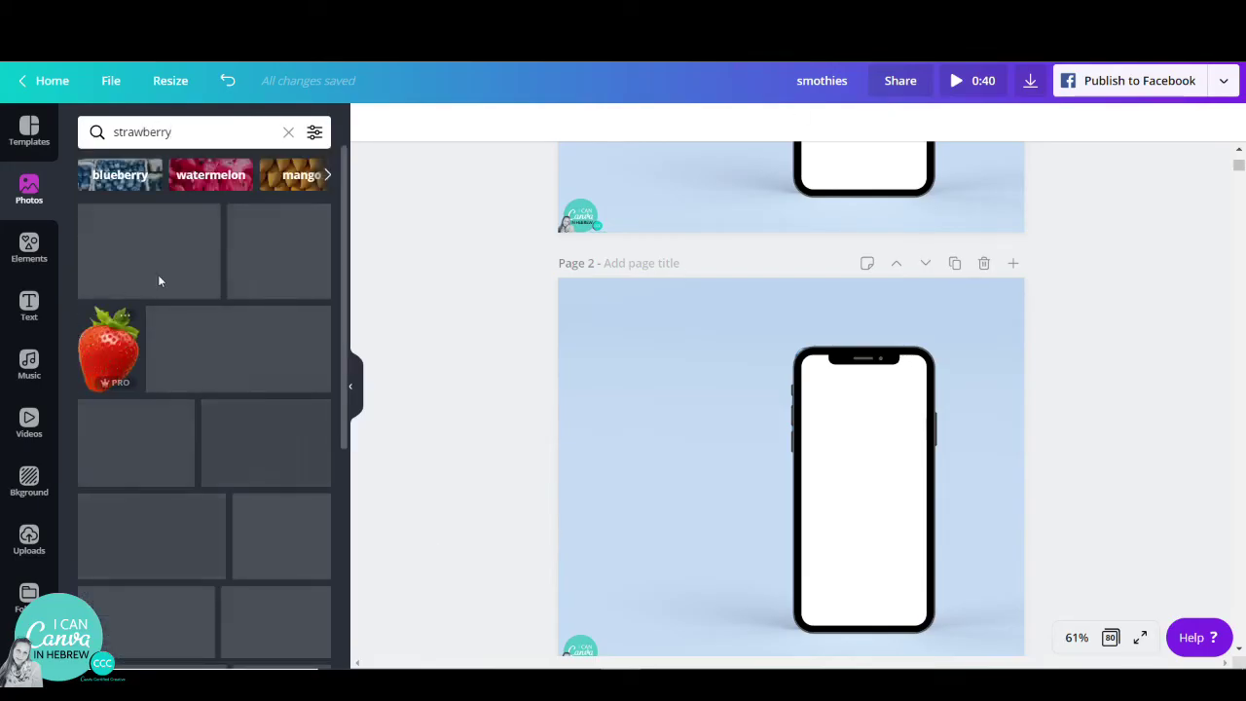
Step: Add the single strawberry photo from the results to page 2
scroll(175, 266, "down", 1)
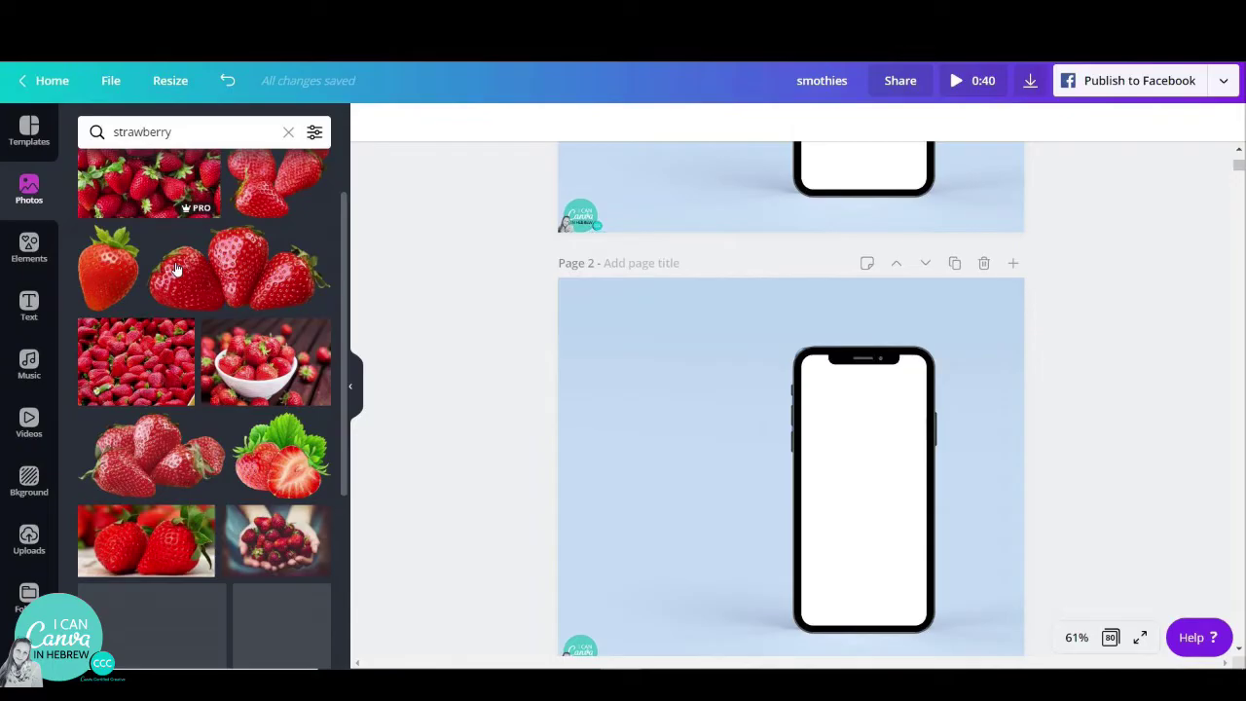
scroll(175, 269, "down", 6)
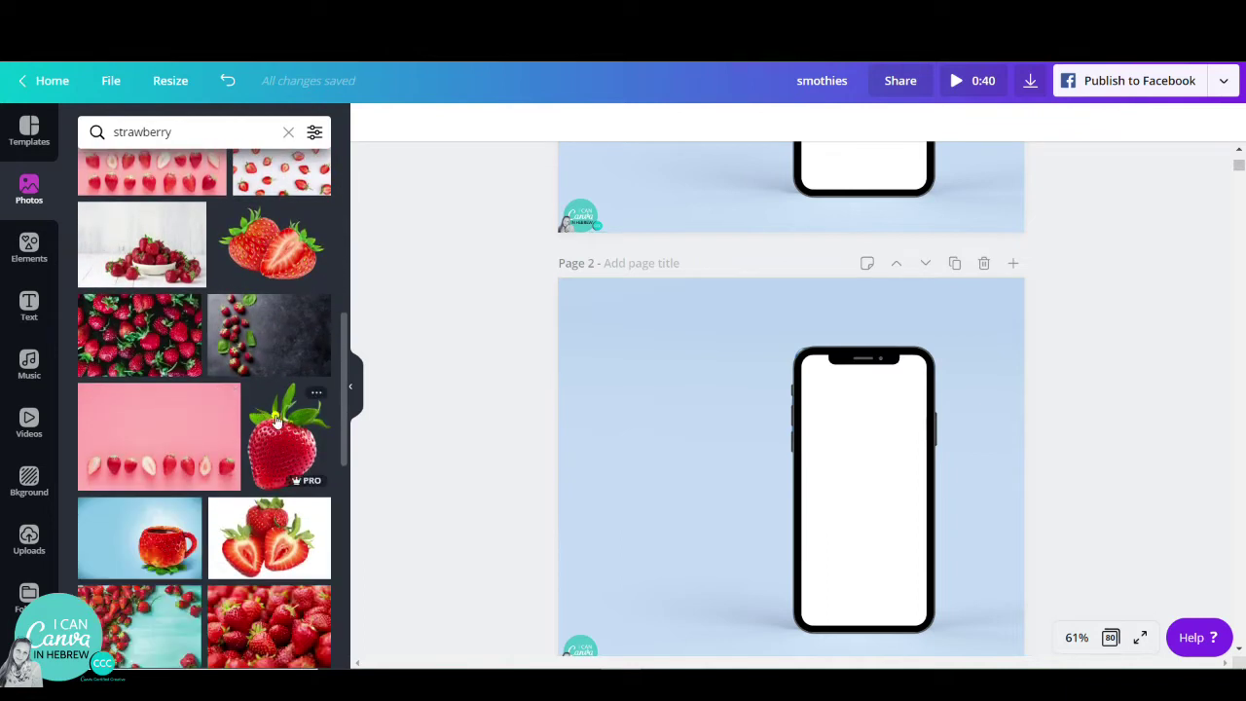
left_click(273, 420)
Step: Place the strawberry photo partly off page 2's left edge, then duplicate the page as page 3
left_click_drag(773, 497, 698, 523)
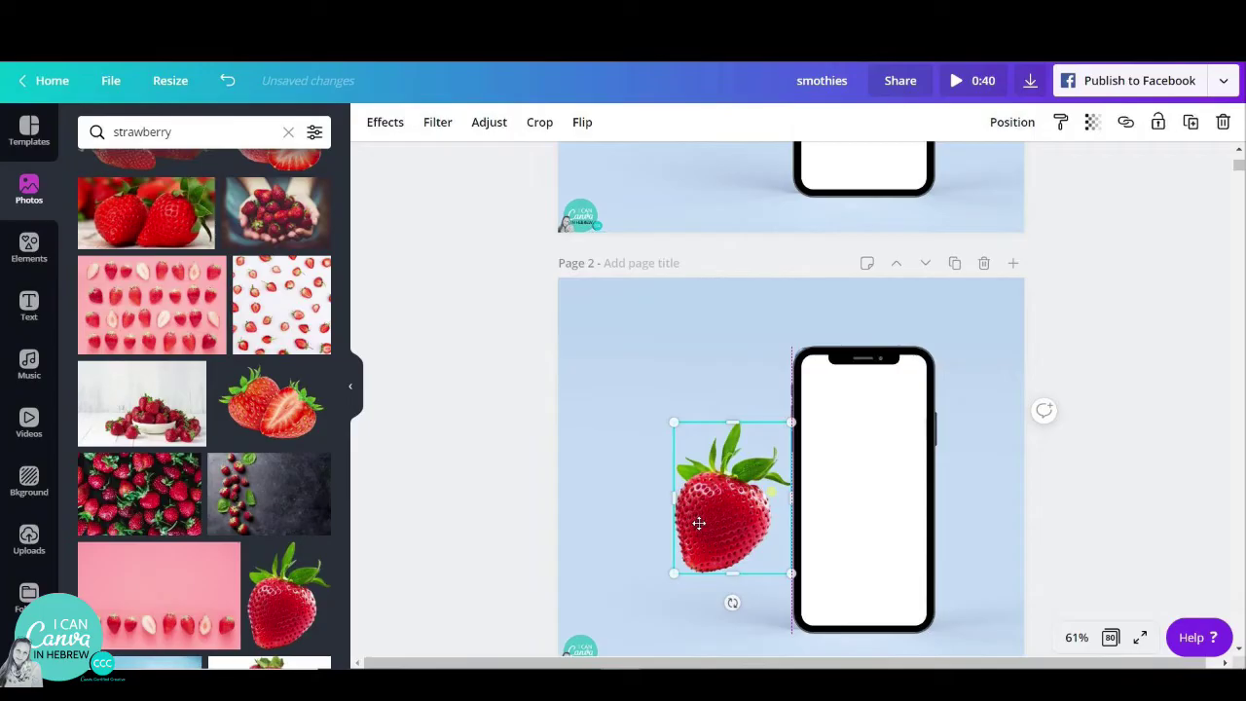
left_click_drag(699, 522, 520, 567)
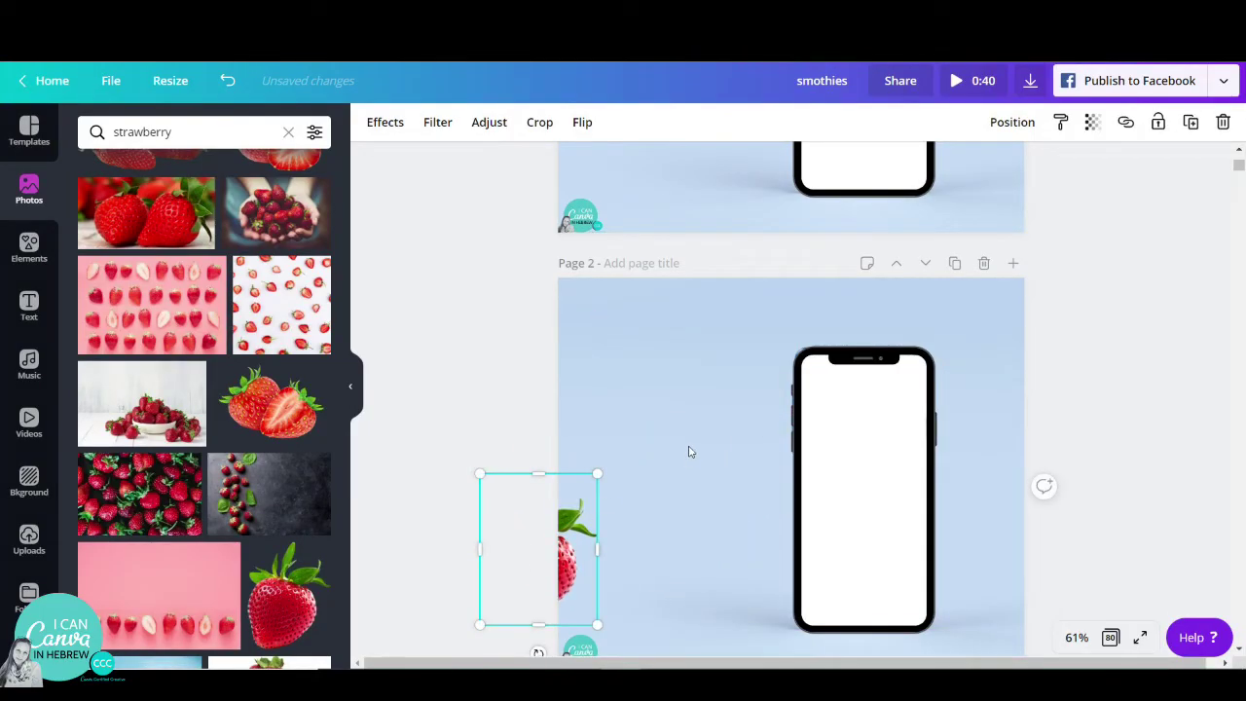
left_click(954, 263)
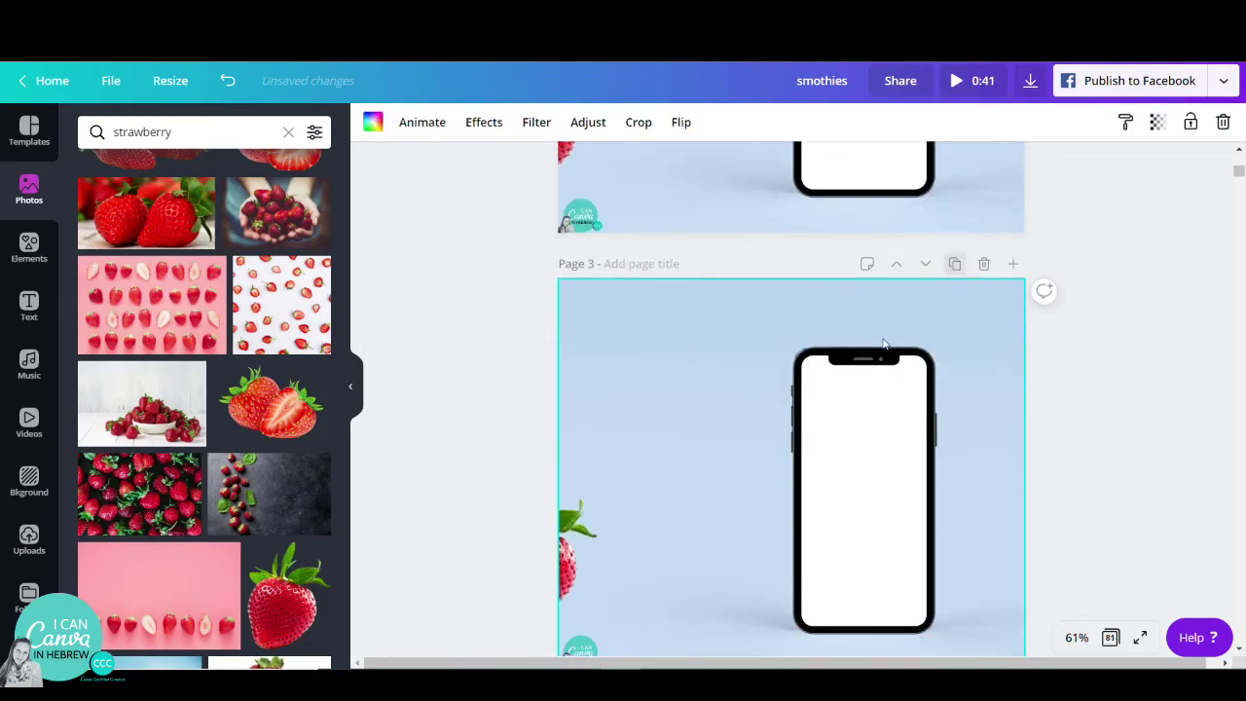
Step: On page 3, shift the strawberry slightly right and tilt it
left_click_drag(574, 552, 633, 552)
scroll(614, 621, "down", 1)
scroll(614, 621, "down", 1)
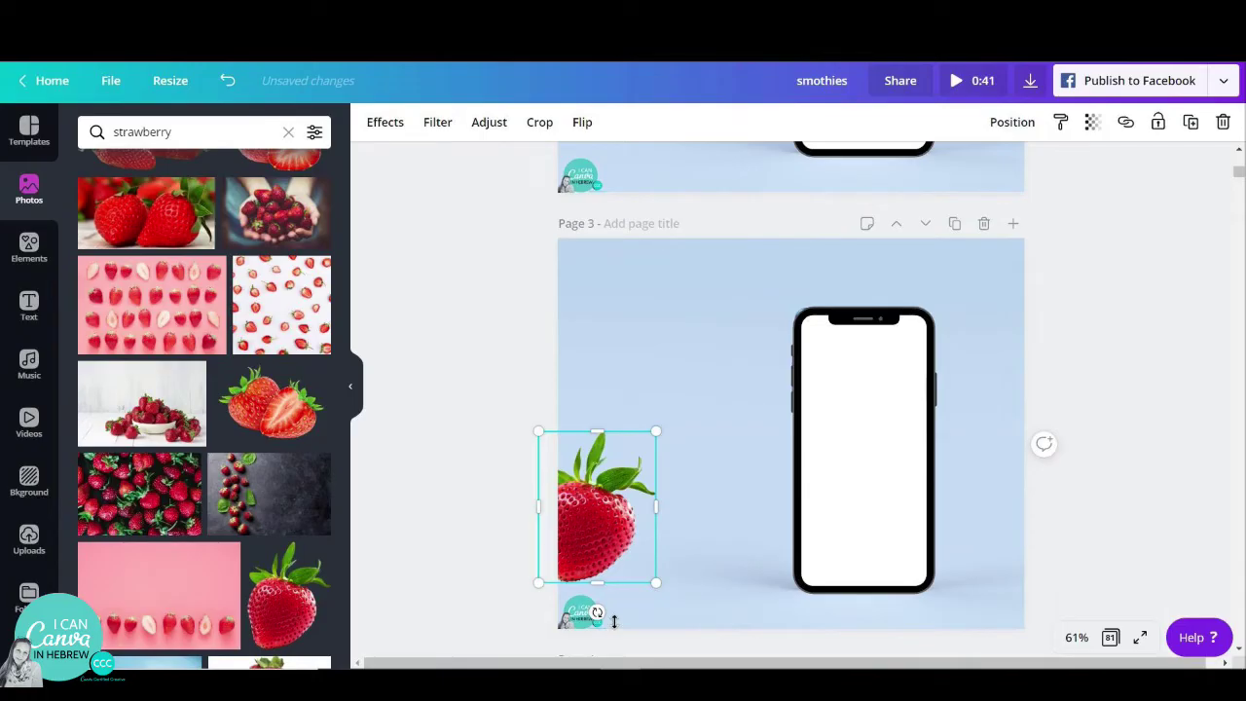
scroll(615, 621, "down", 2)
left_click_drag(598, 572, 617, 566)
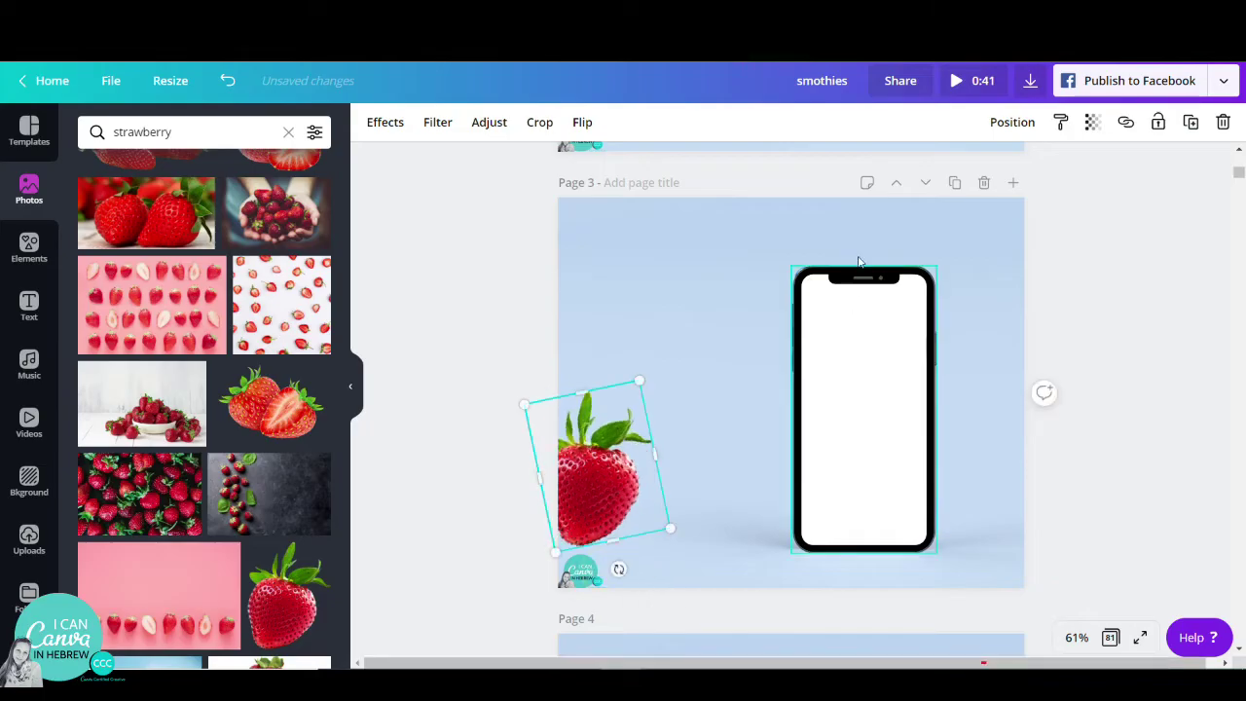
Step: Duplicate as page 4, moving the strawberry a step toward the phone and upright
left_click(957, 185)
left_click(608, 467)
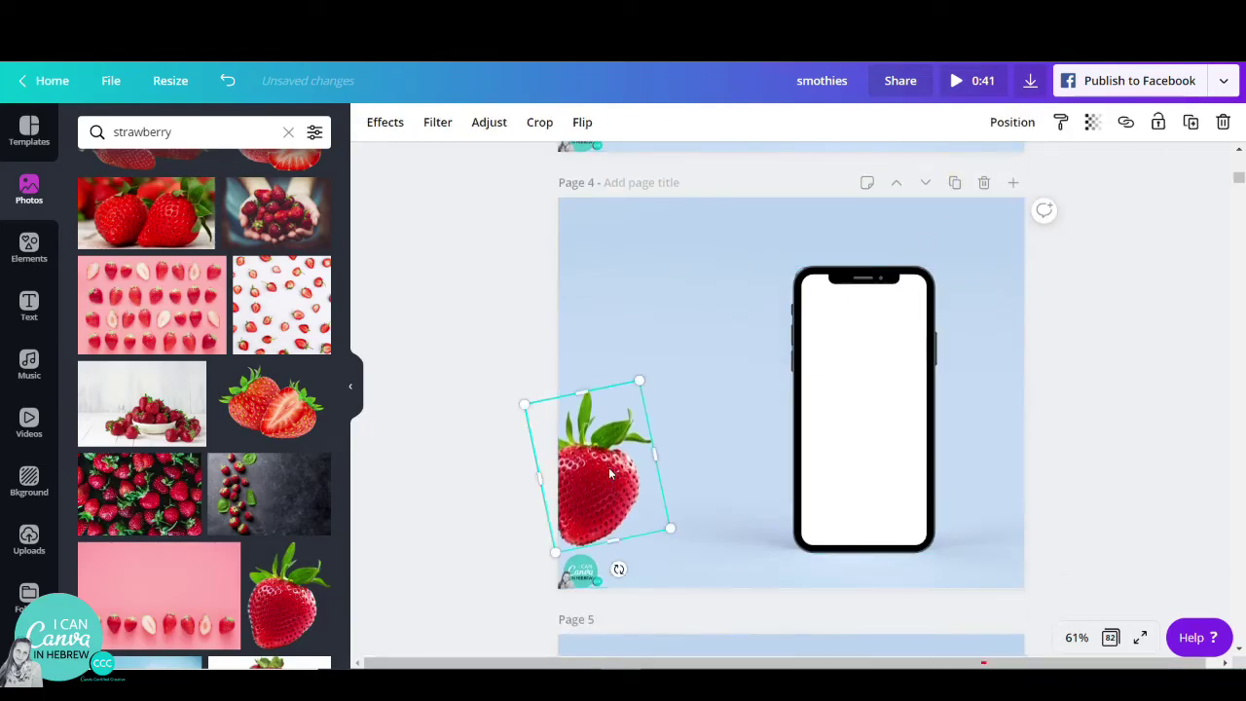
left_click_drag(608, 467, 651, 504)
left_click_drag(658, 565, 638, 567)
Step: Duplicate as page 5, moving the strawberry nearer the phone, tilted about 25° clockwise
left_click(954, 183)
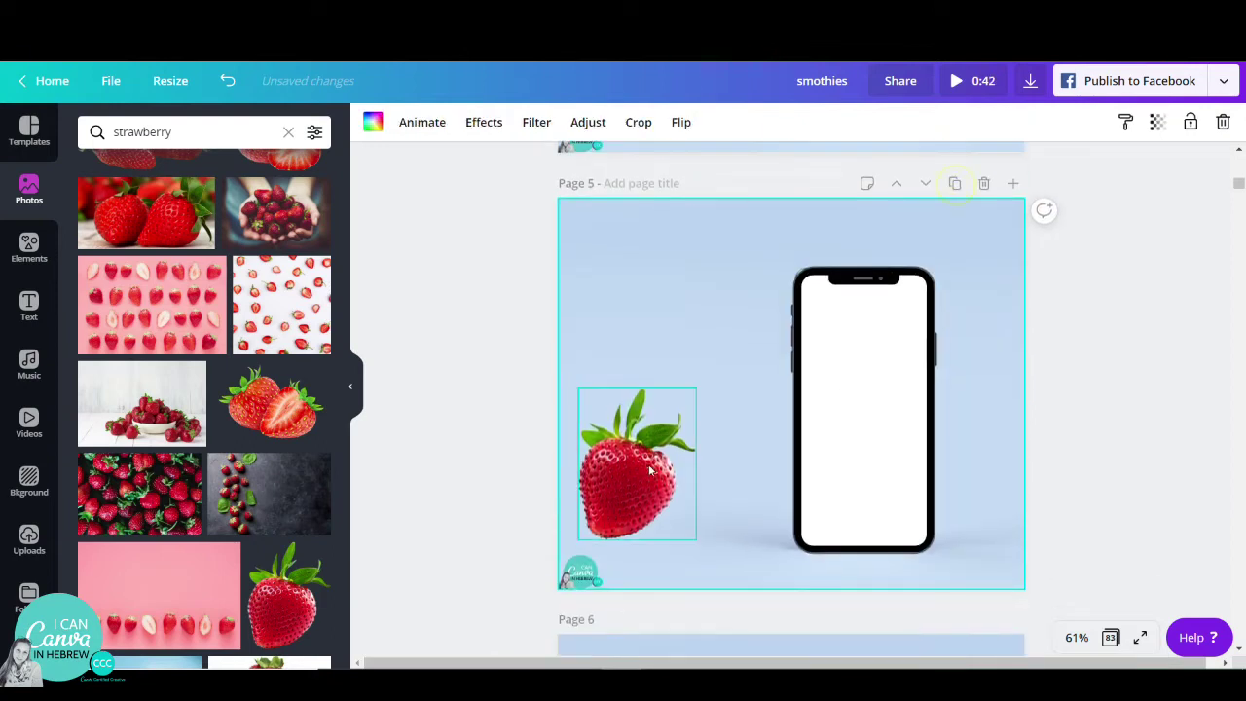
left_click(652, 469)
left_click_drag(651, 503, 701, 513)
left_click_drag(687, 579, 720, 560)
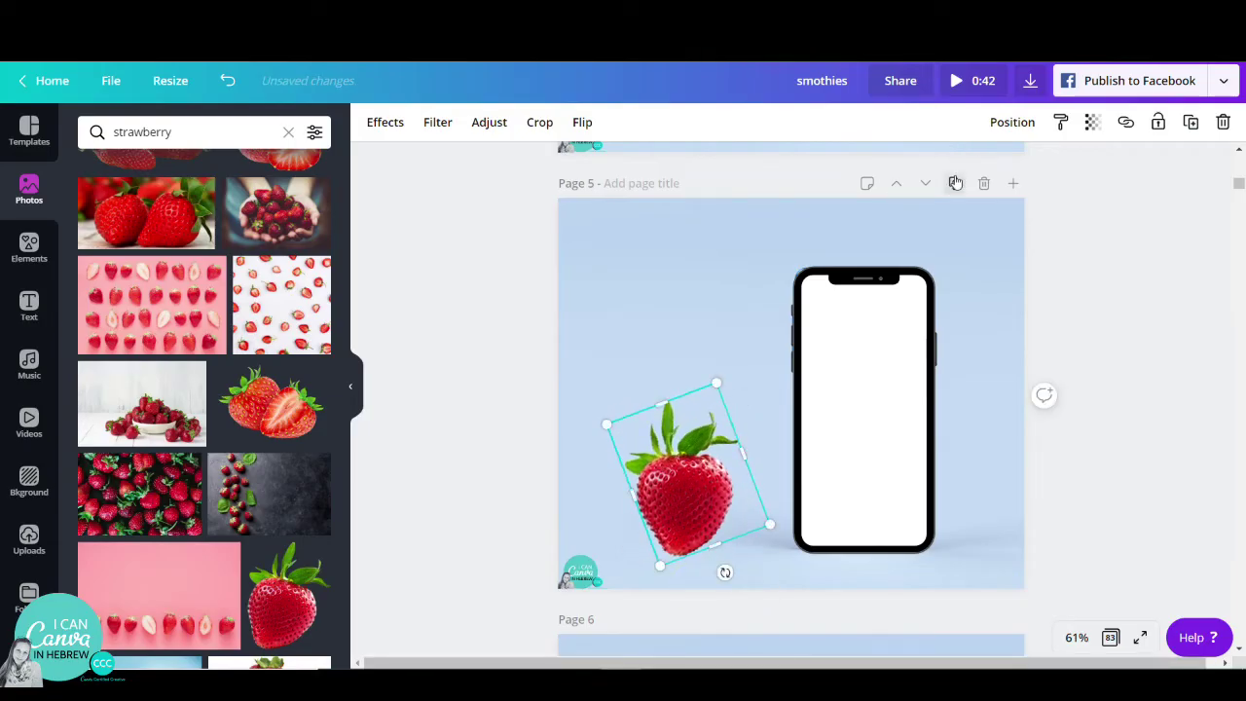
Step: Duplicate as page 6, set the near-upright strawberry against the phone and send it backward
left_click(954, 183)
left_click(703, 486)
left_click_drag(703, 487, 756, 489)
left_click_drag(776, 574, 752, 578)
left_click_drag(735, 511, 748, 504)
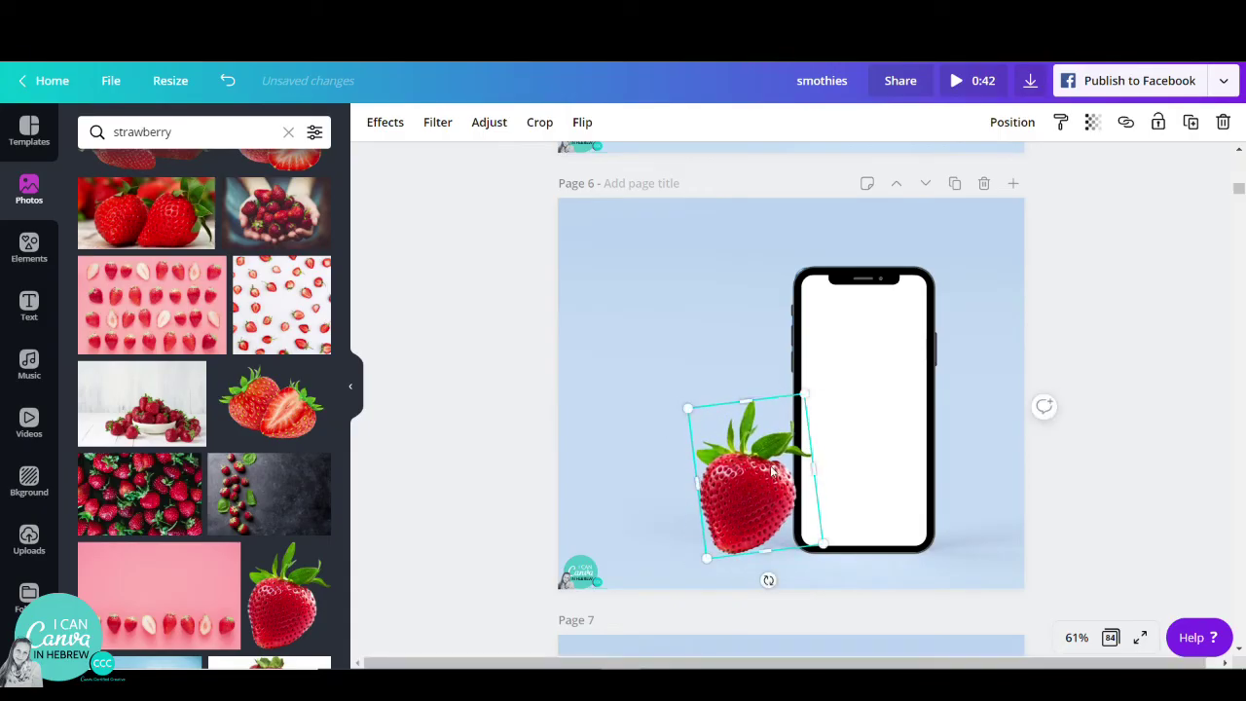
left_click(1013, 123)
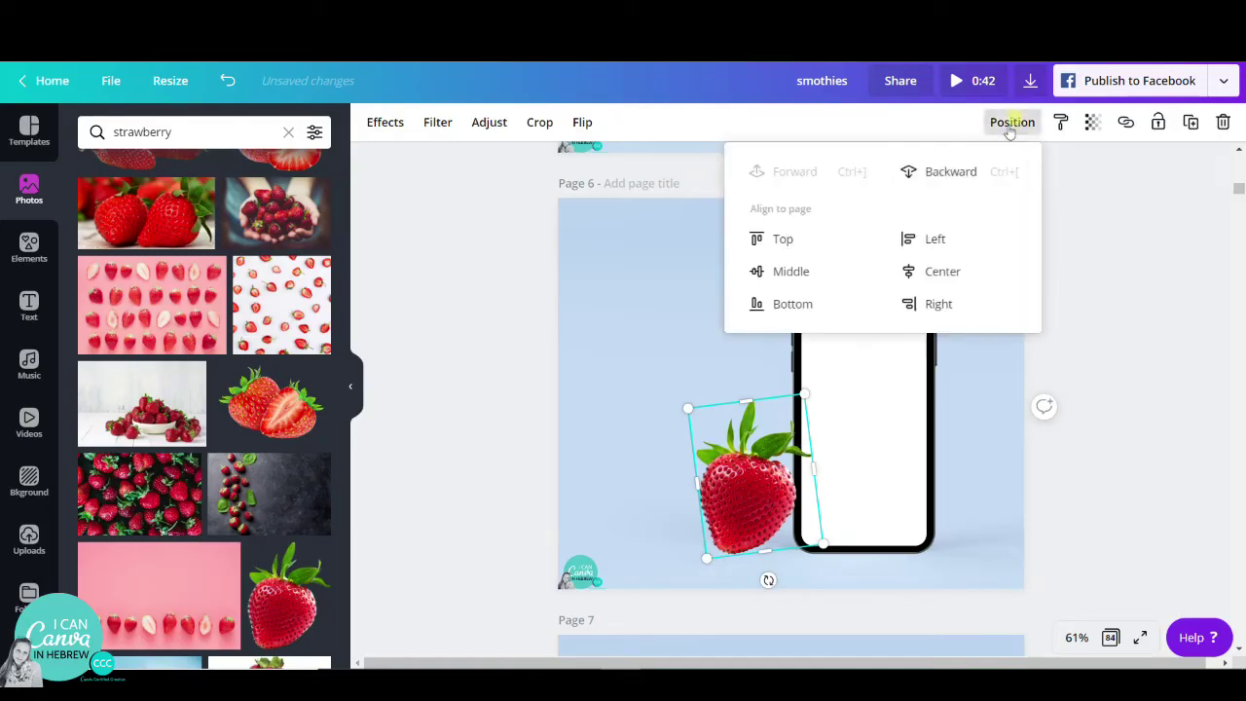
left_click(969, 173)
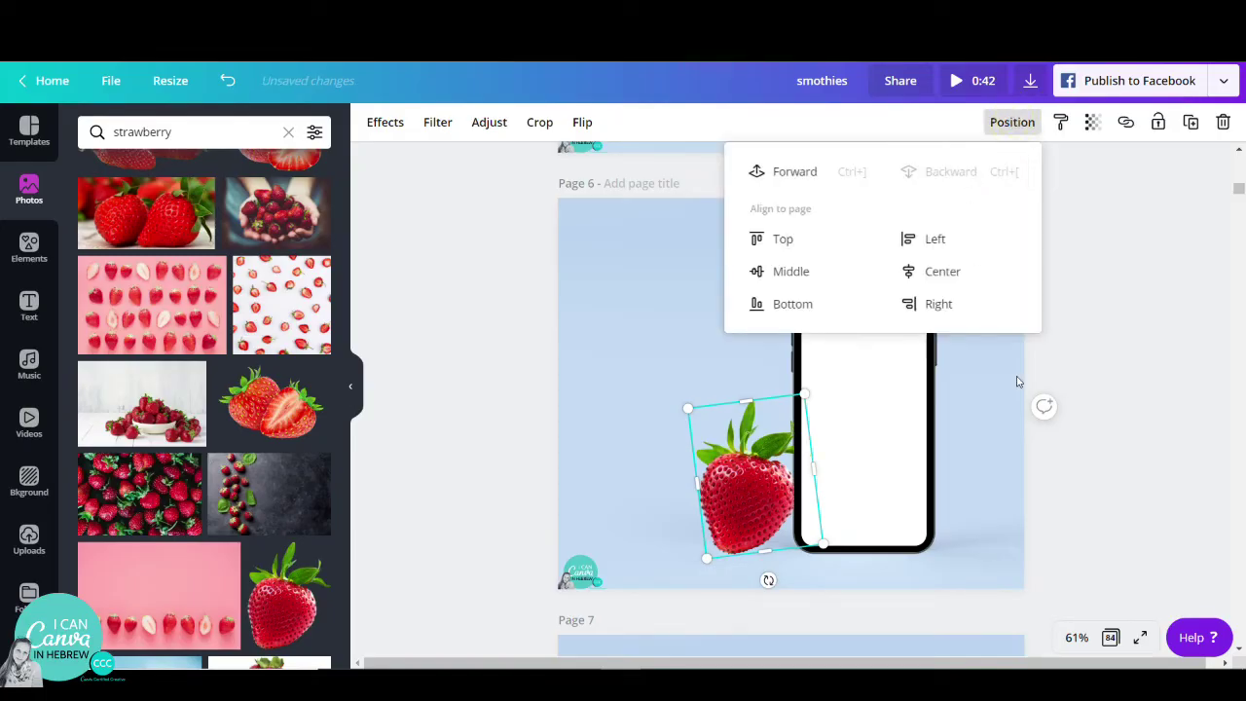
left_click(1074, 490)
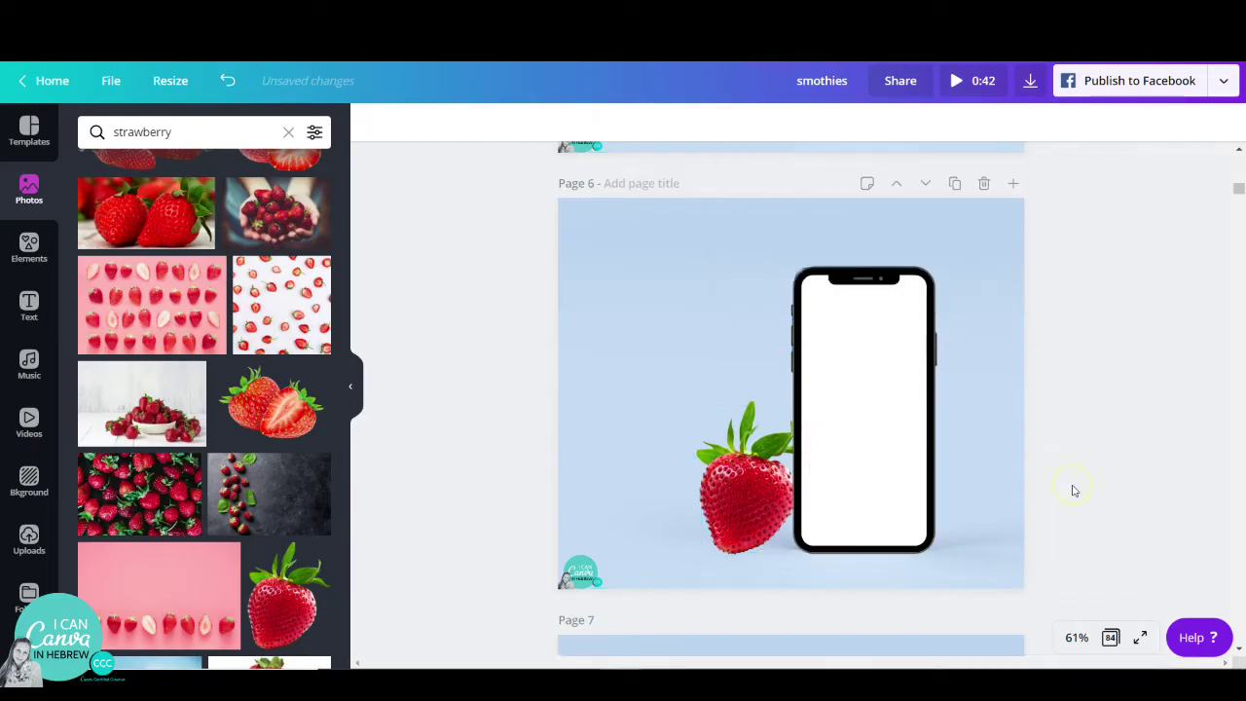
Step: Search Elements for 'strawberry' and add the grey line-drawn strawberry graphic to page 6
left_click(28, 250)
left_click_drag(192, 132, 72, 130)
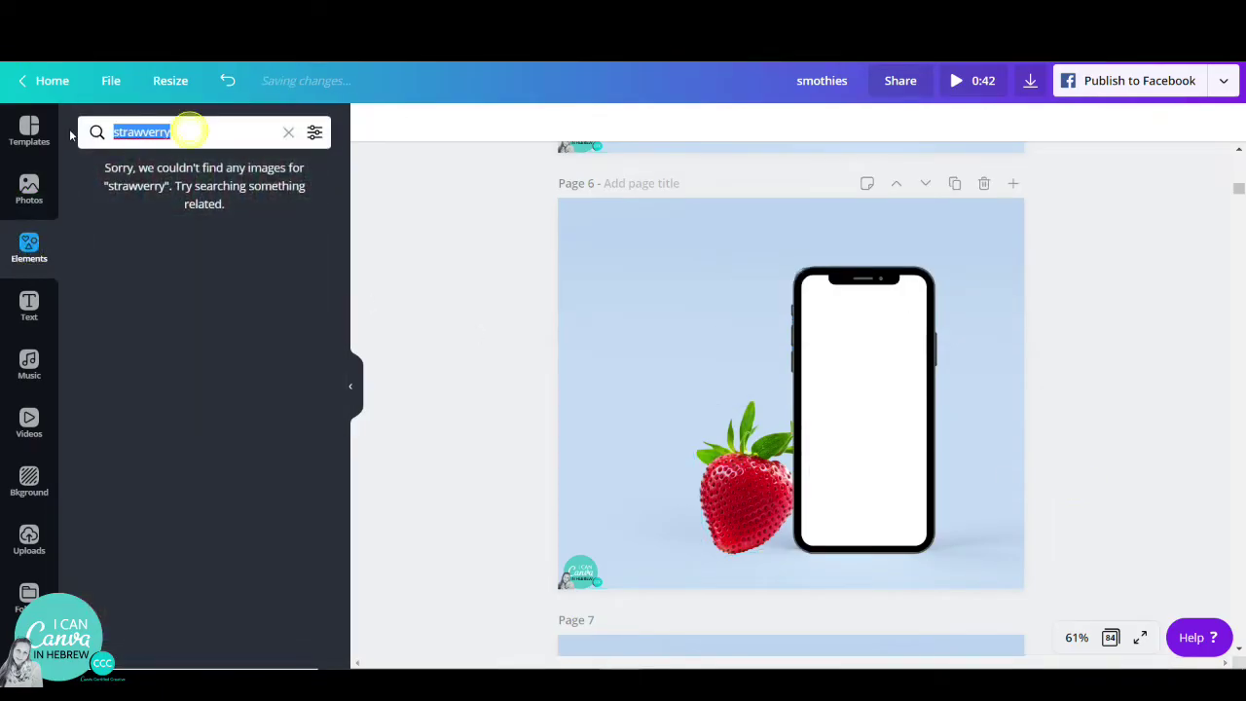
type("strawbe")
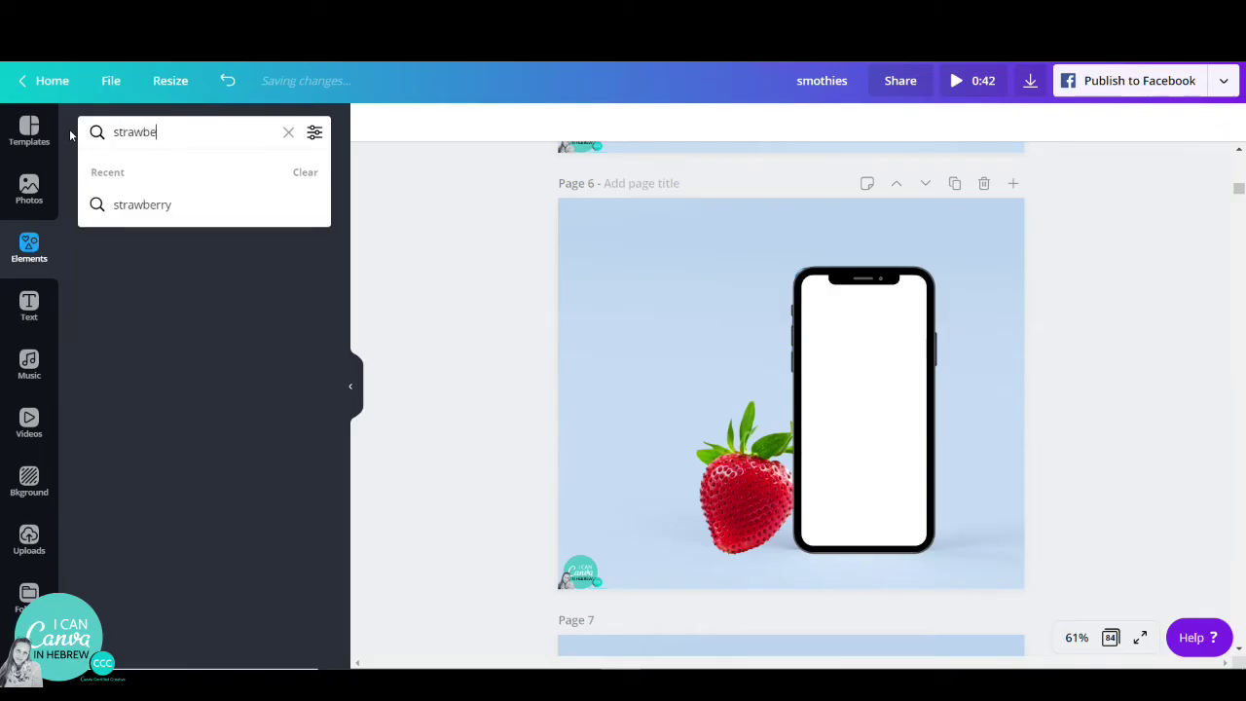
type("rry")
key("Return")
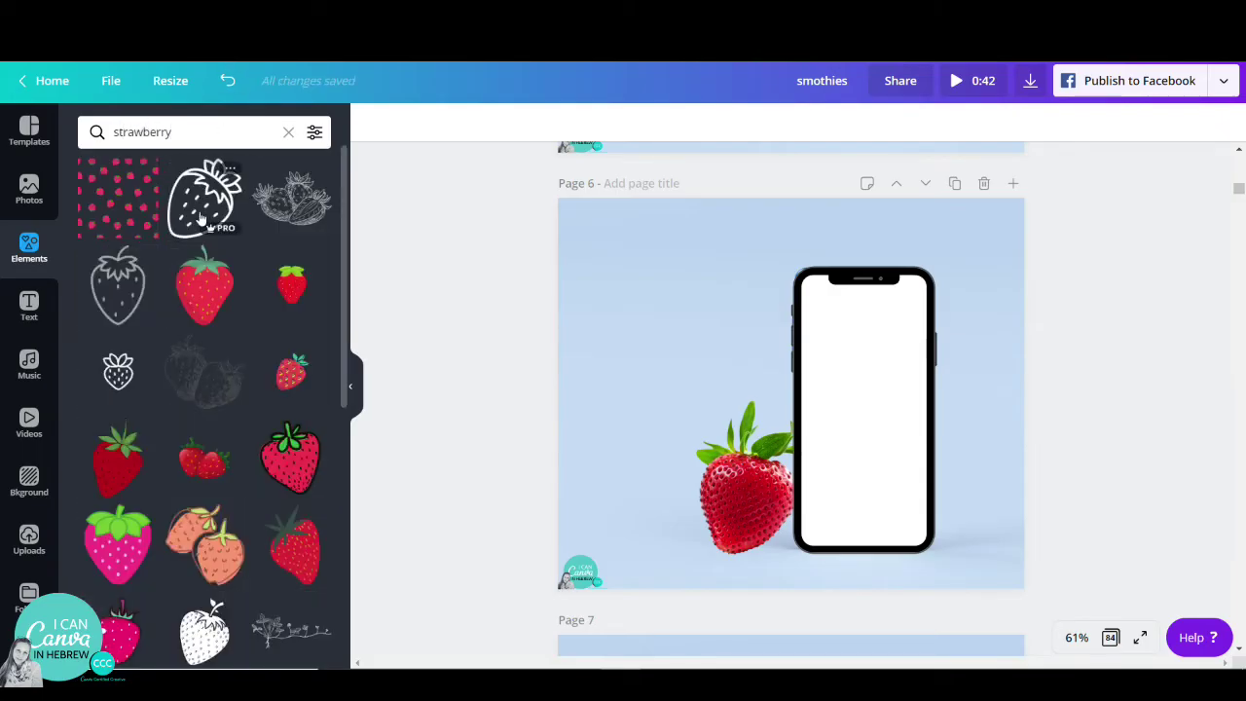
scroll(245, 360, "down", 3)
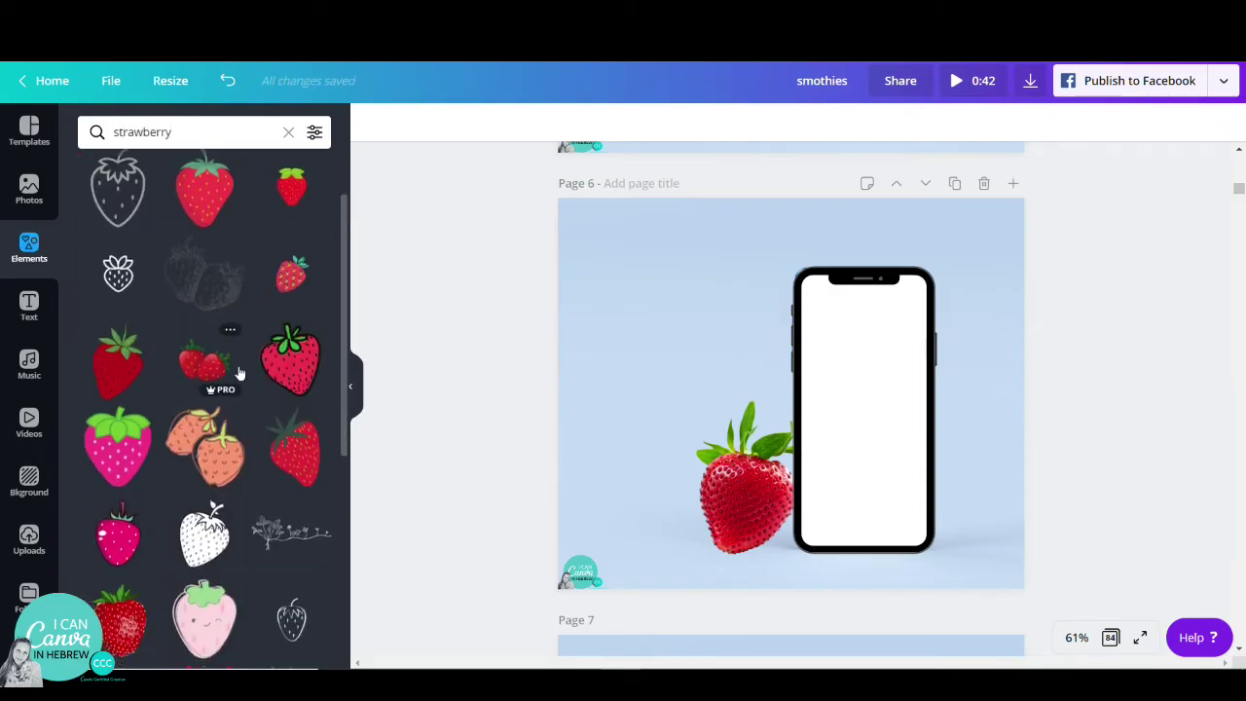
scroll(238, 372, "down", 4)
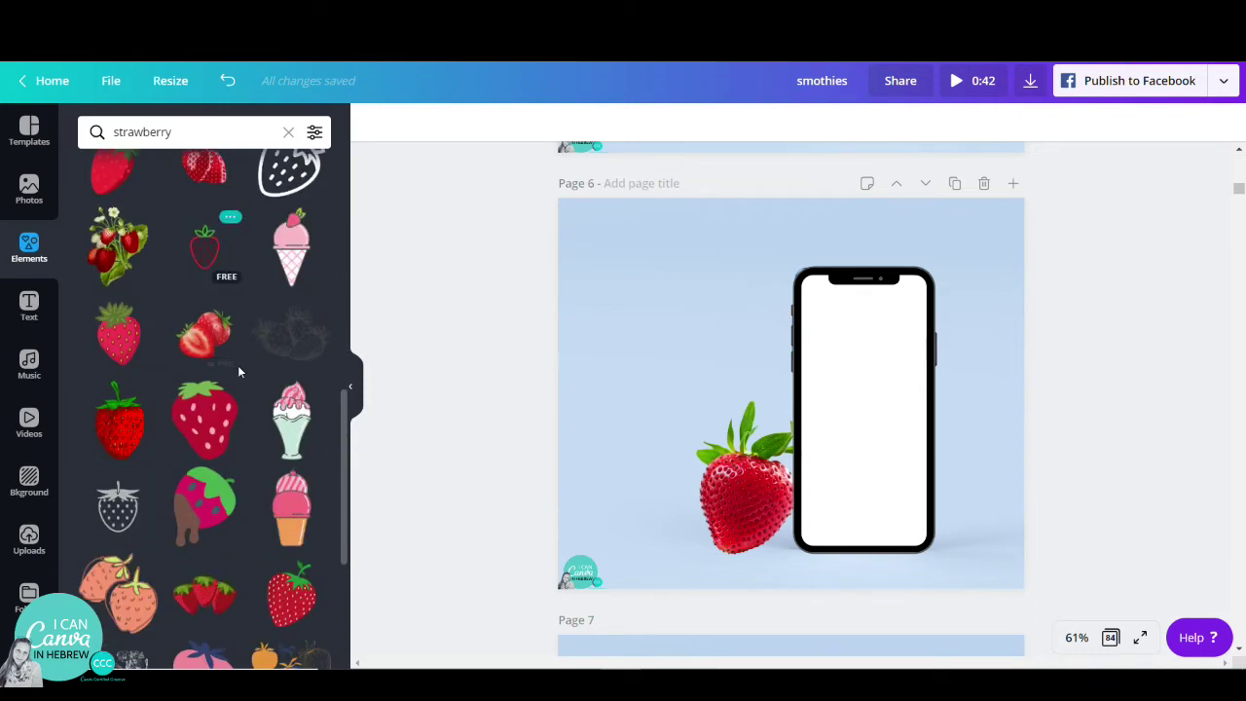
scroll(238, 365, "down", 6)
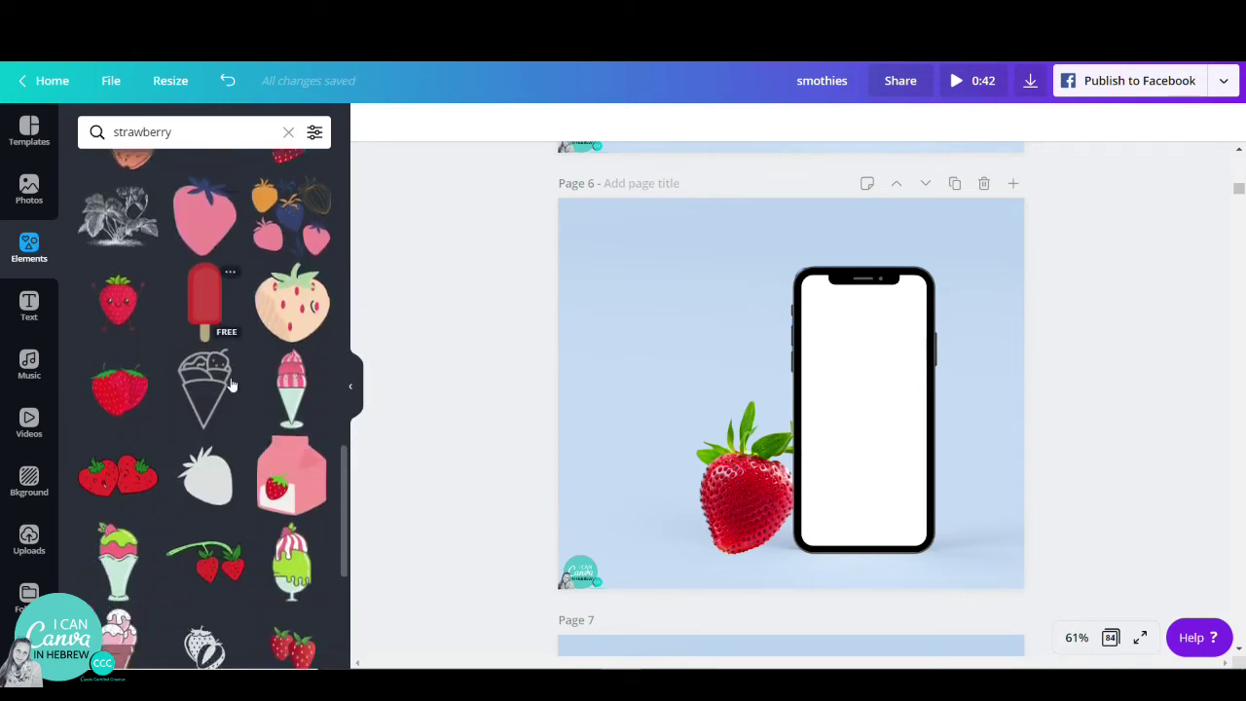
scroll(232, 386, "down", 3)
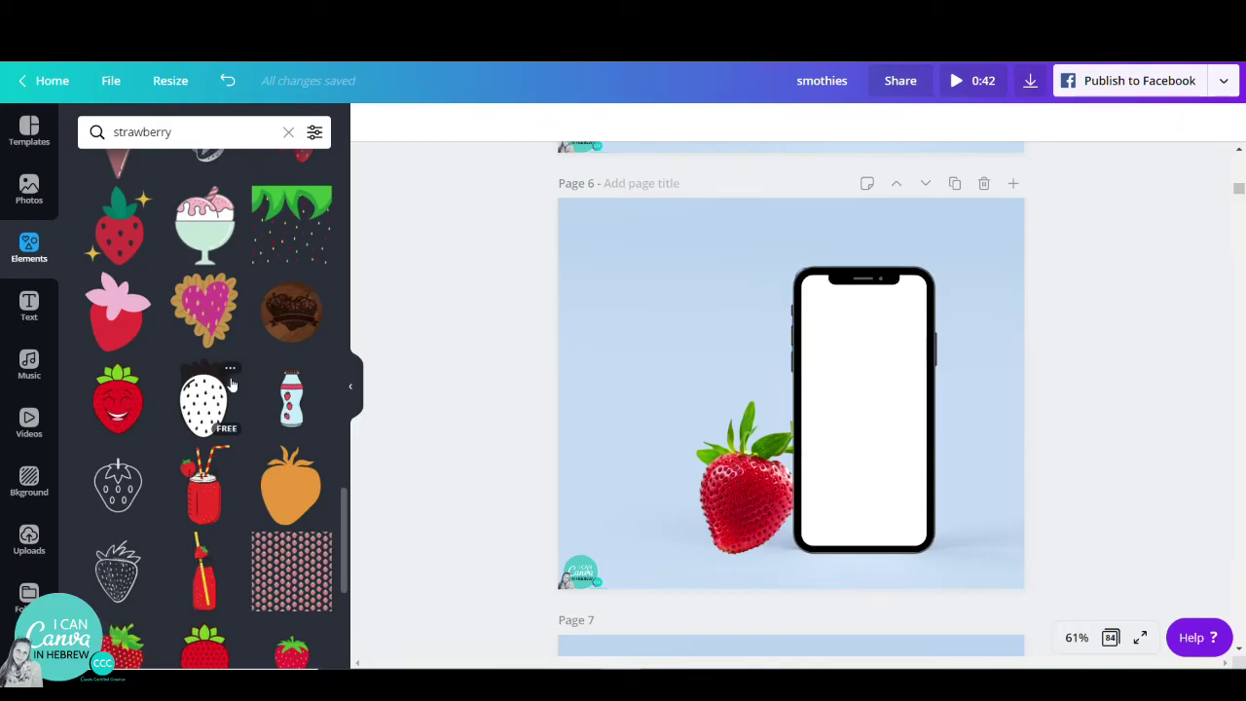
scroll(226, 379, "down", 5)
left_click(289, 473)
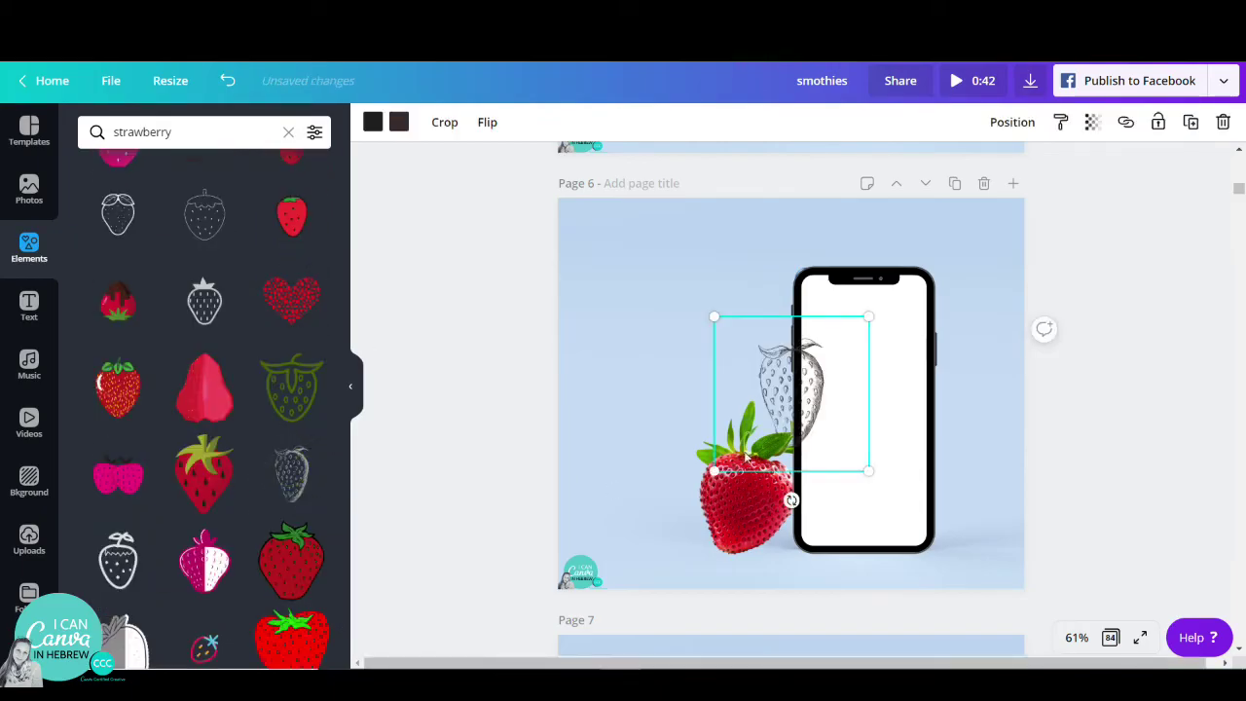
Step: Enlarge the sketch strawberry, move it over the phone screen and tilt it about 24°
left_click_drag(867, 474, 921, 523)
mouse_move(819, 426)
left_mouse_down()
mouse_move(835, 460)
mouse_move(827, 479)
left_mouse_up()
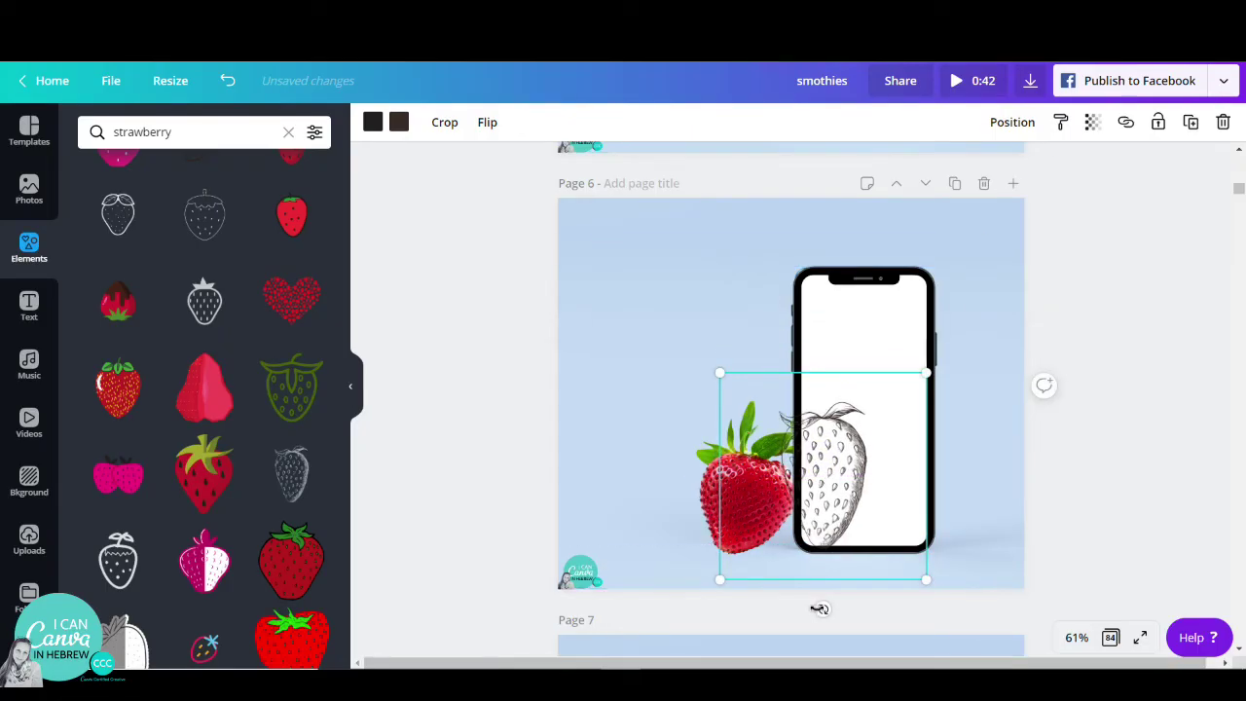
left_click_drag(817, 609, 757, 612)
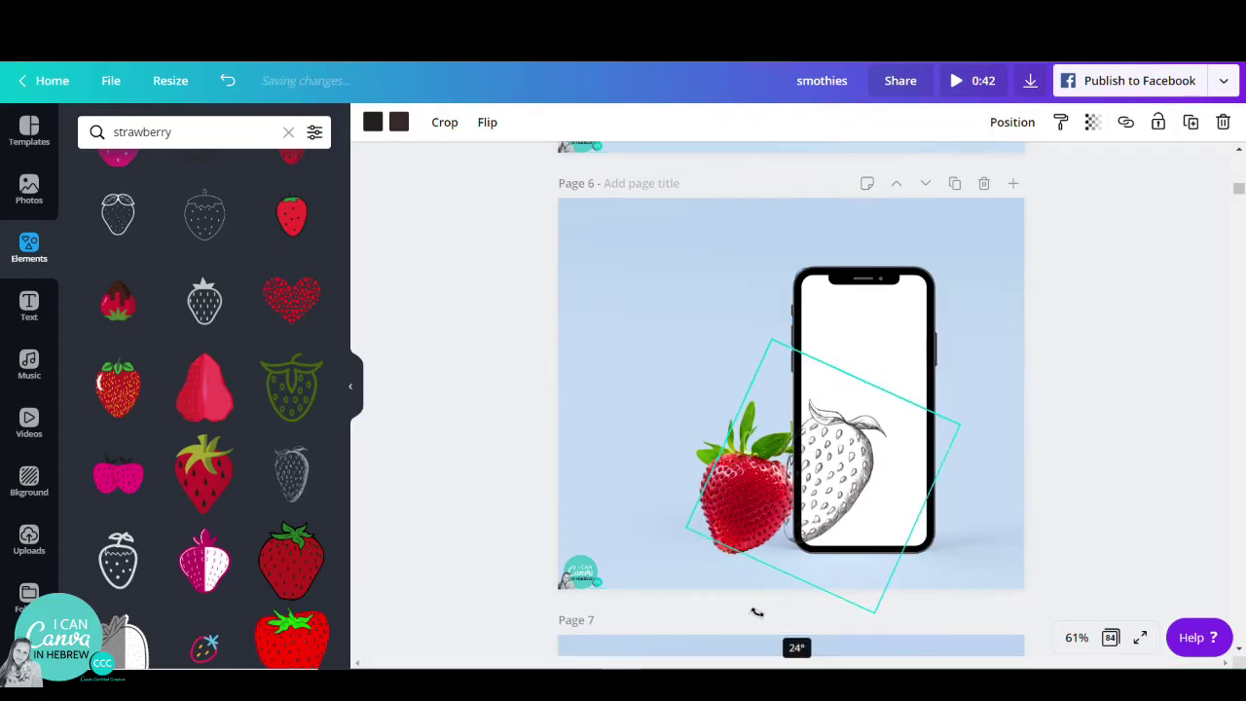
left_click_drag(757, 612, 767, 592)
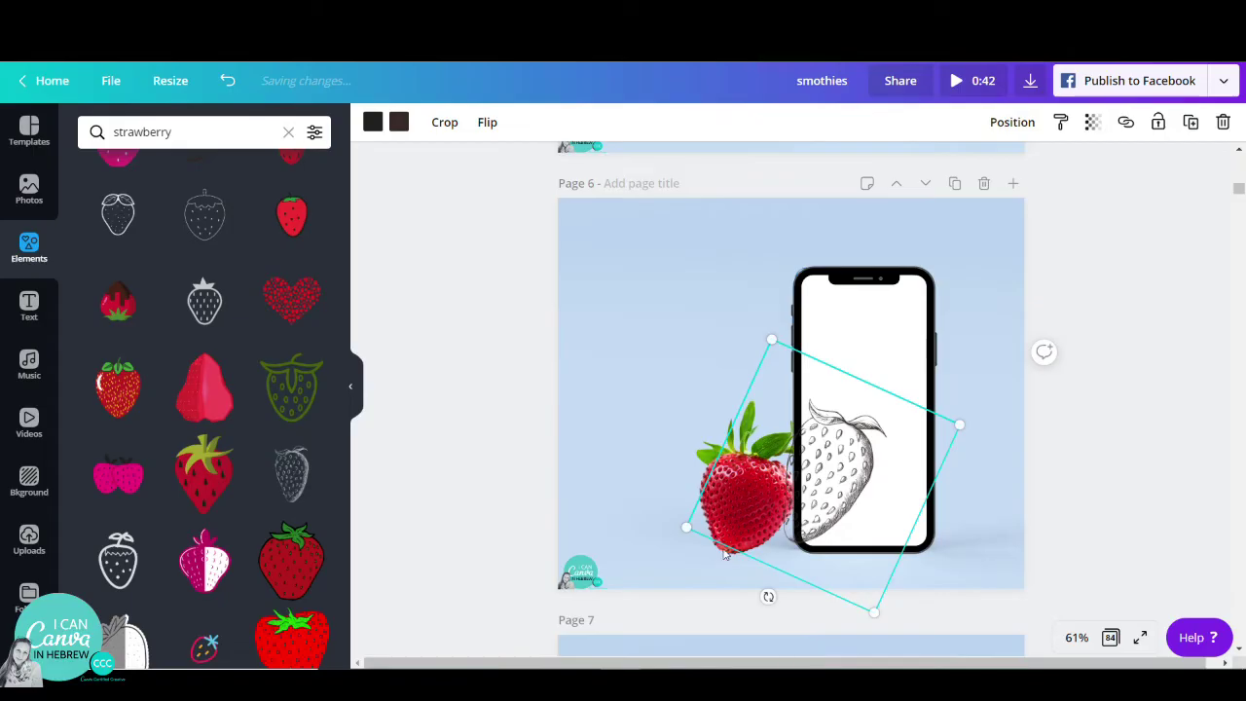
Step: Push the red strawberry up against the phone and shrink the sketch strawberry to 353×353
left_click(692, 441)
left_click_drag(698, 444, 733, 430)
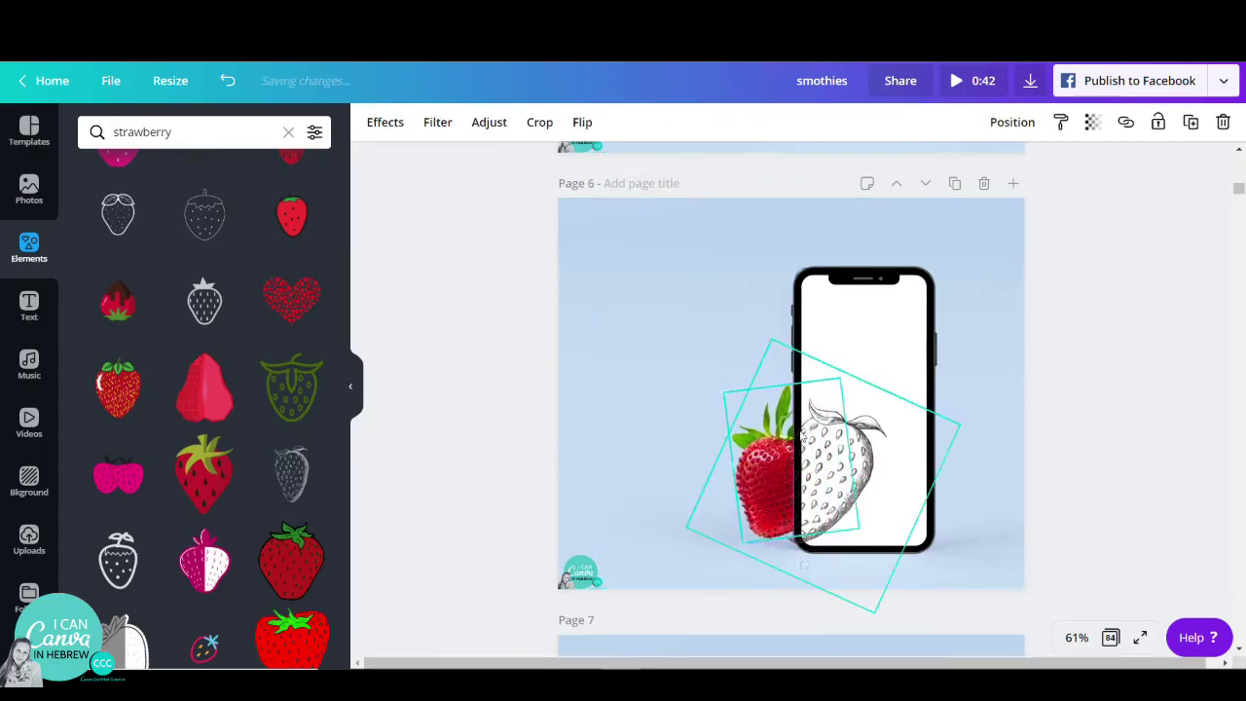
left_click(874, 447)
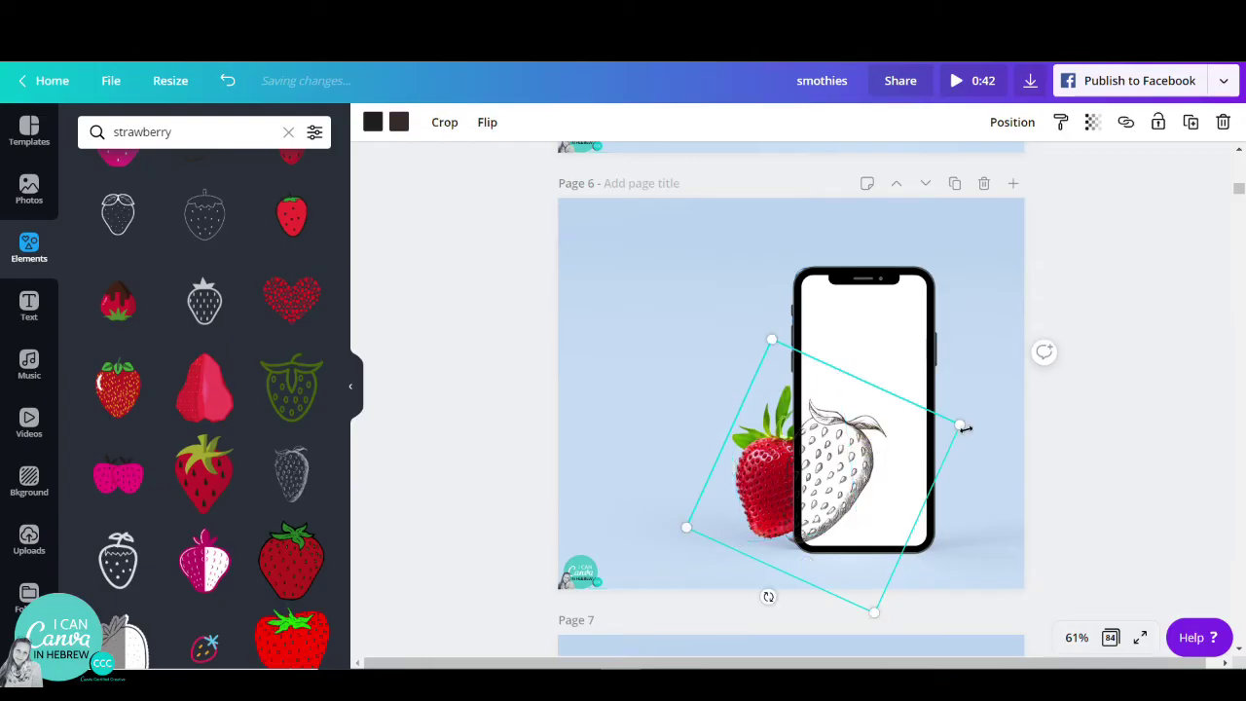
left_click_drag(960, 426, 927, 453)
left_click(720, 415)
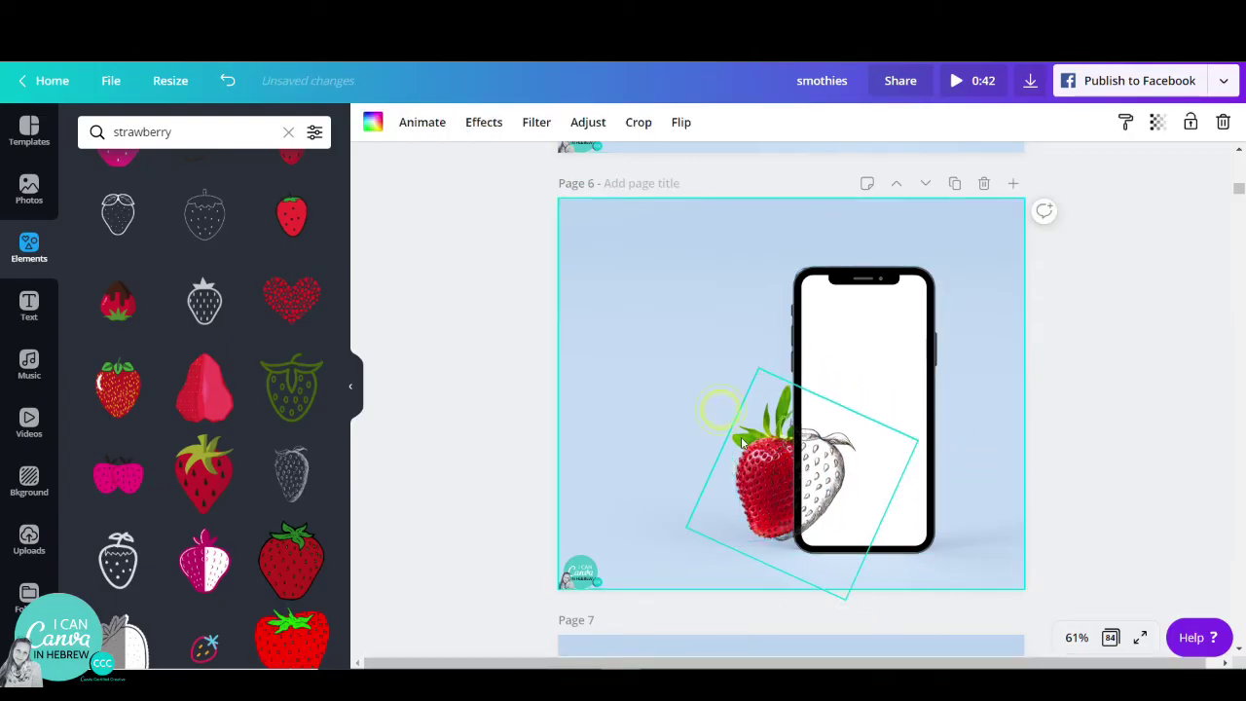
left_click(737, 417)
Step: Zoom to 100% and rotate the sketch strawberry slightly counter-clockwise
left_click(1089, 436)
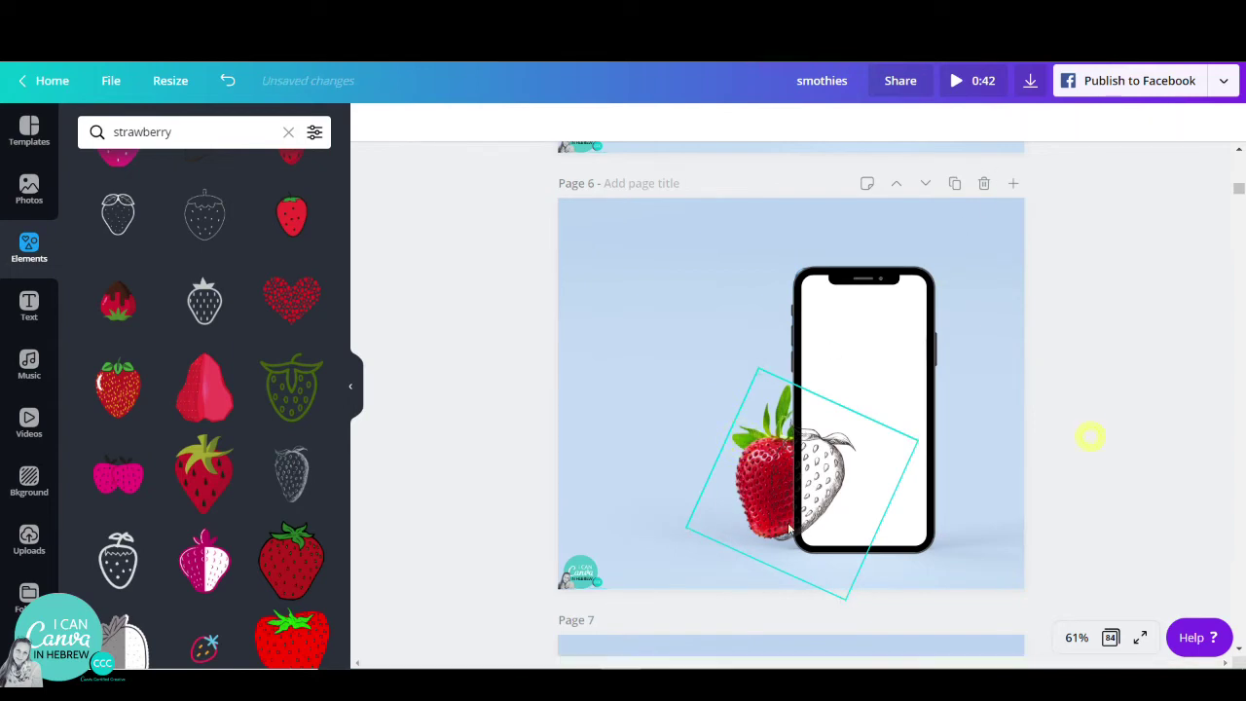
left_click(1077, 638)
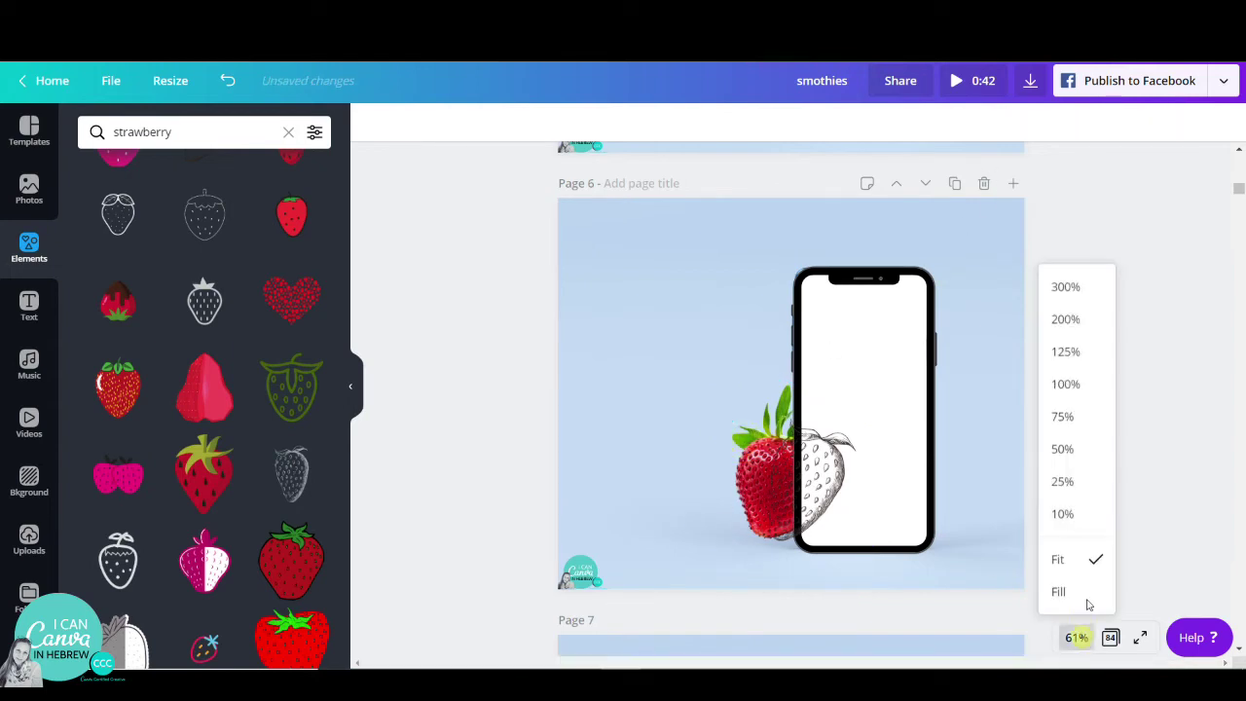
left_click(1065, 386)
scroll(833, 552, "down", 2)
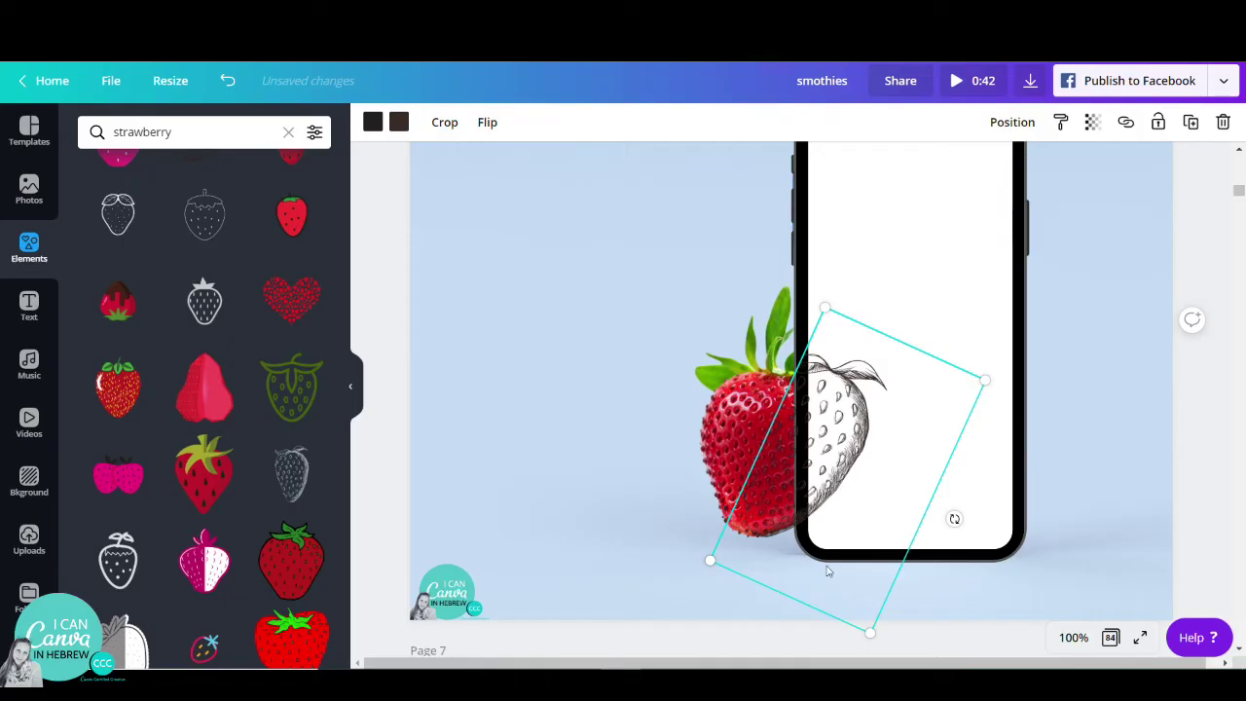
mouse_move(951, 519)
left_mouse_down()
mouse_move(940, 439)
mouse_move(943, 472)
left_mouse_up()
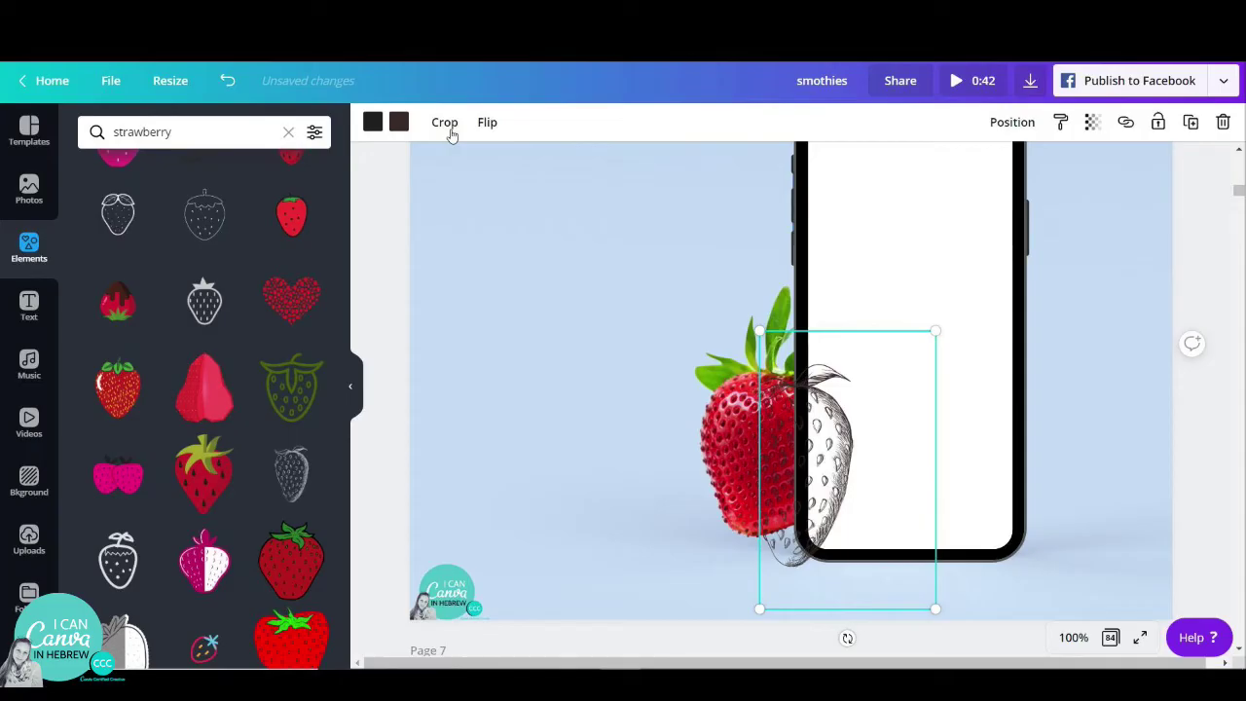
Step: Crop the sketch strawberry's left side, rotate it clockwise and seat it at the page-bottom guide
left_click(450, 129)
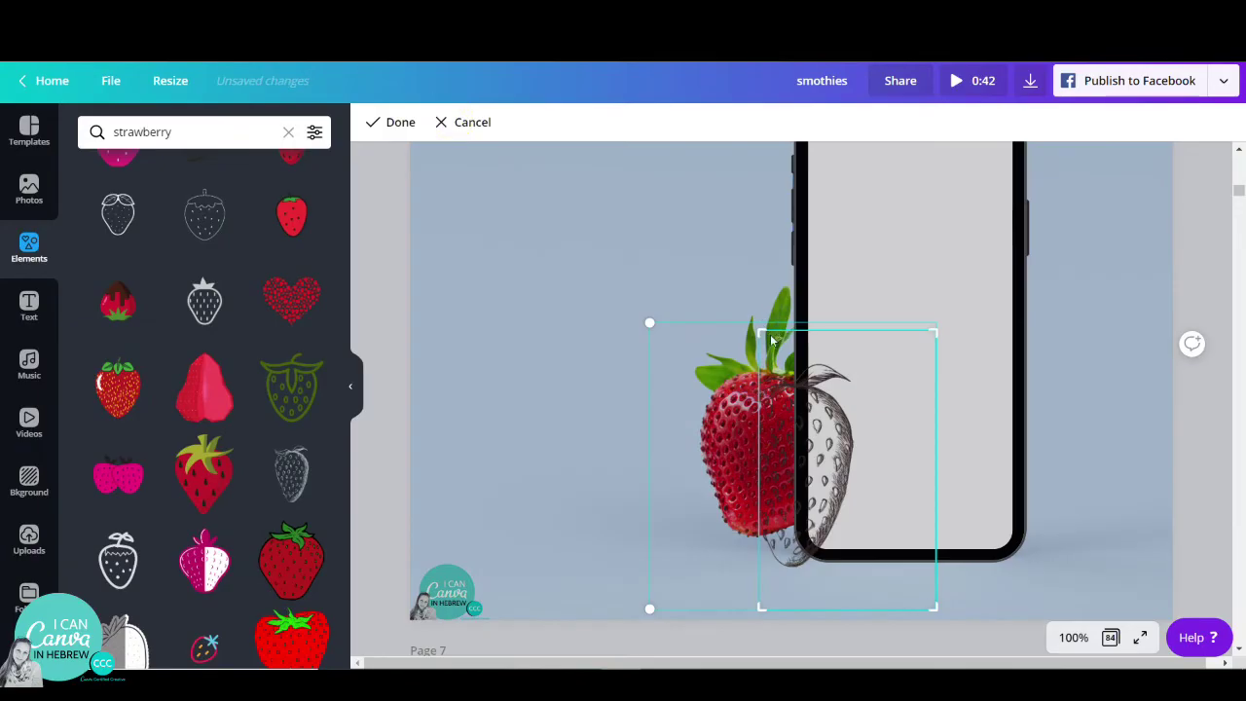
left_click_drag(762, 333, 793, 337)
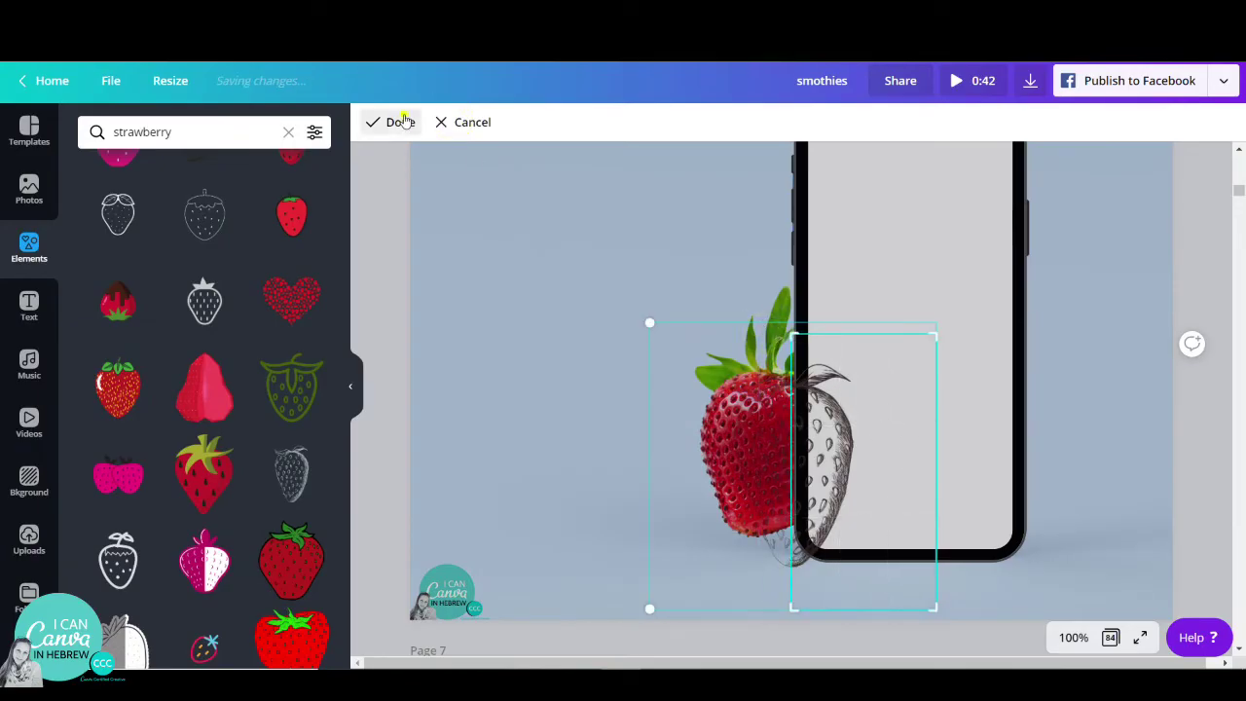
left_click(397, 121)
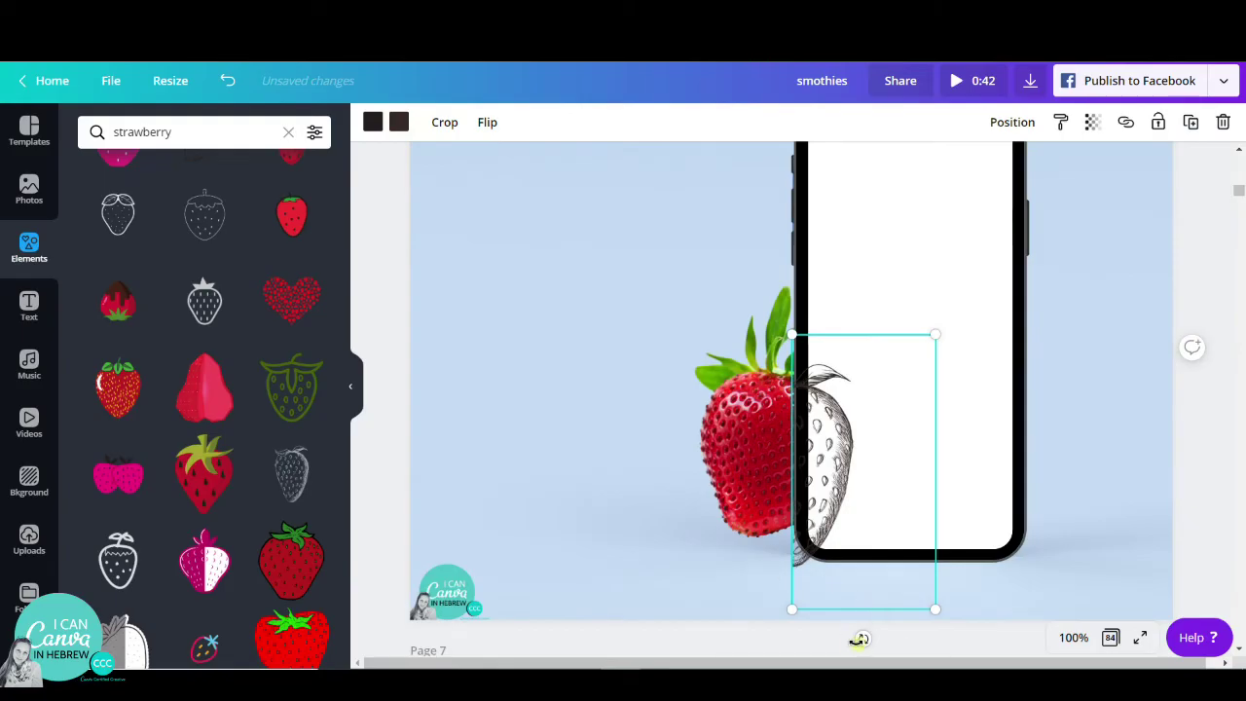
mouse_move(859, 638)
left_mouse_down()
mouse_move(808, 617)
mouse_move(812, 631)
left_mouse_up()
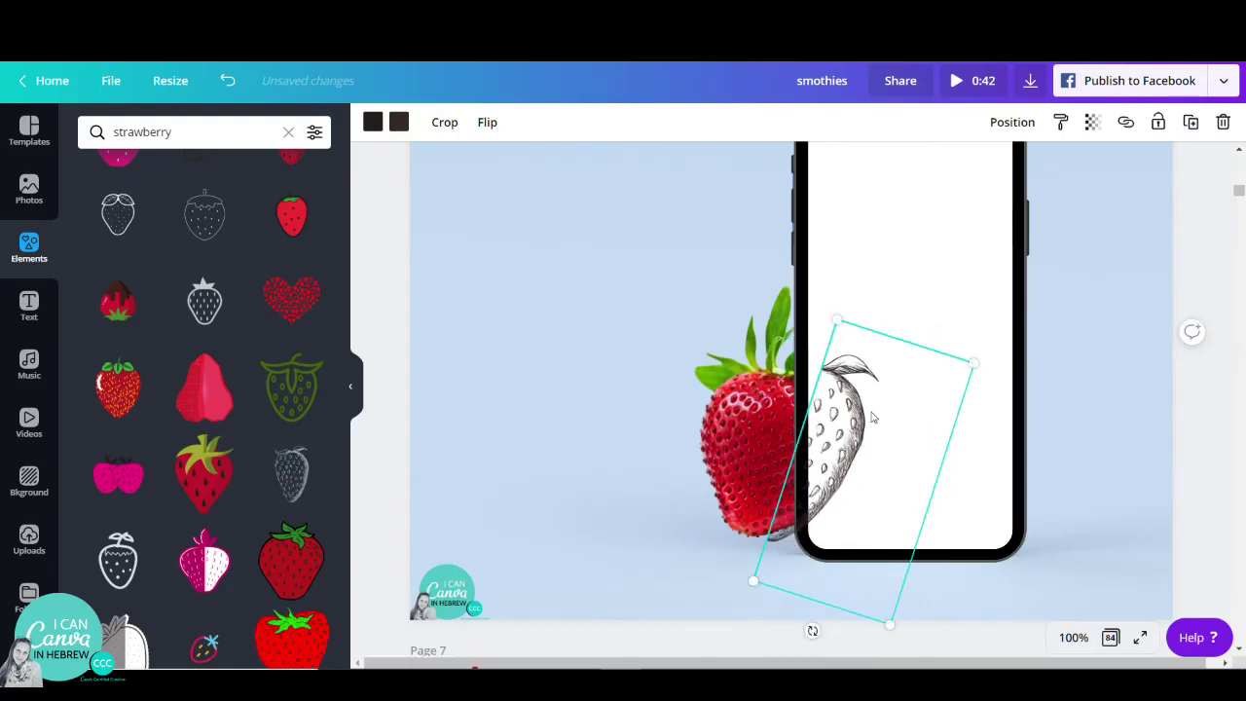
left_click_drag(872, 417, 855, 403)
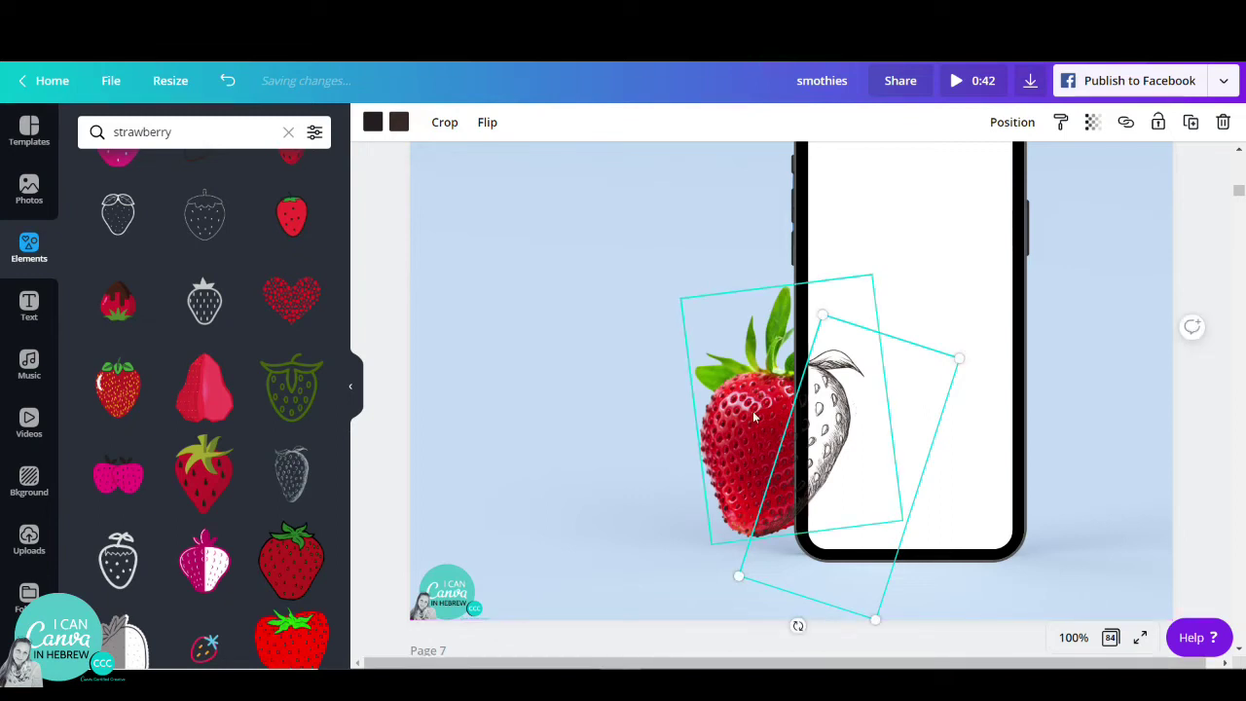
left_click_drag(823, 427, 823, 426)
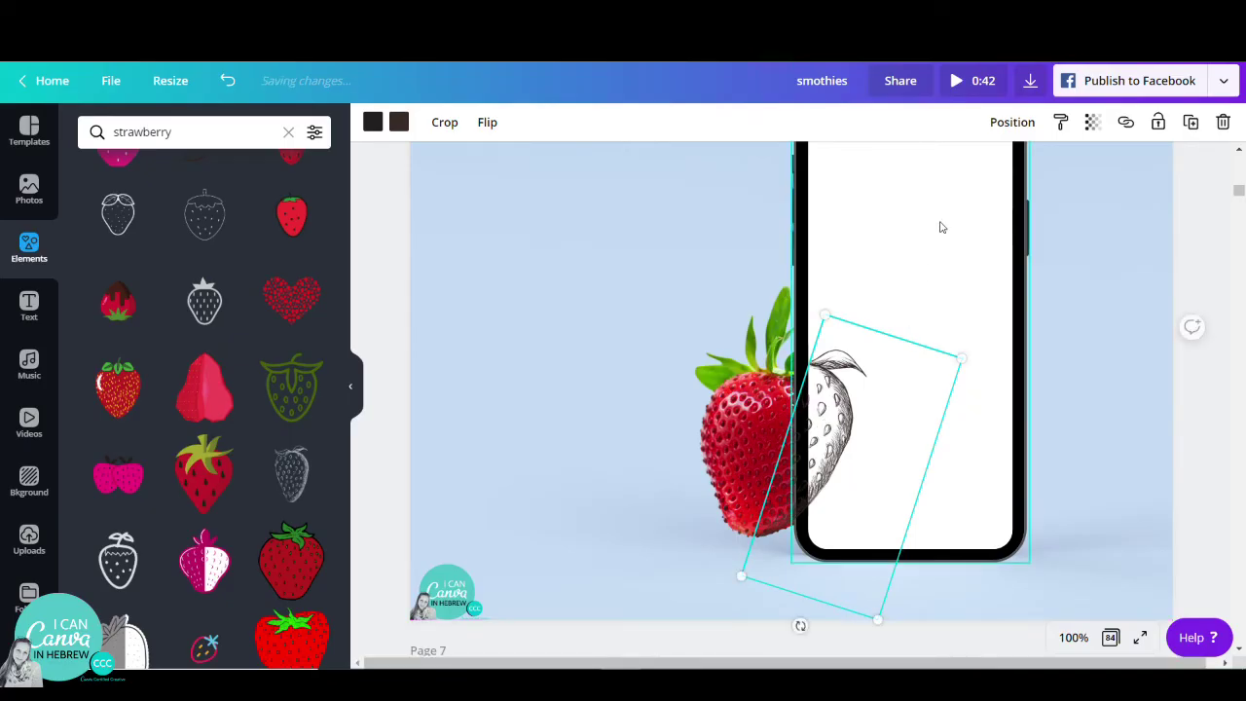
Step: Bring the red strawberry photo forward to the front layer
left_click(741, 418)
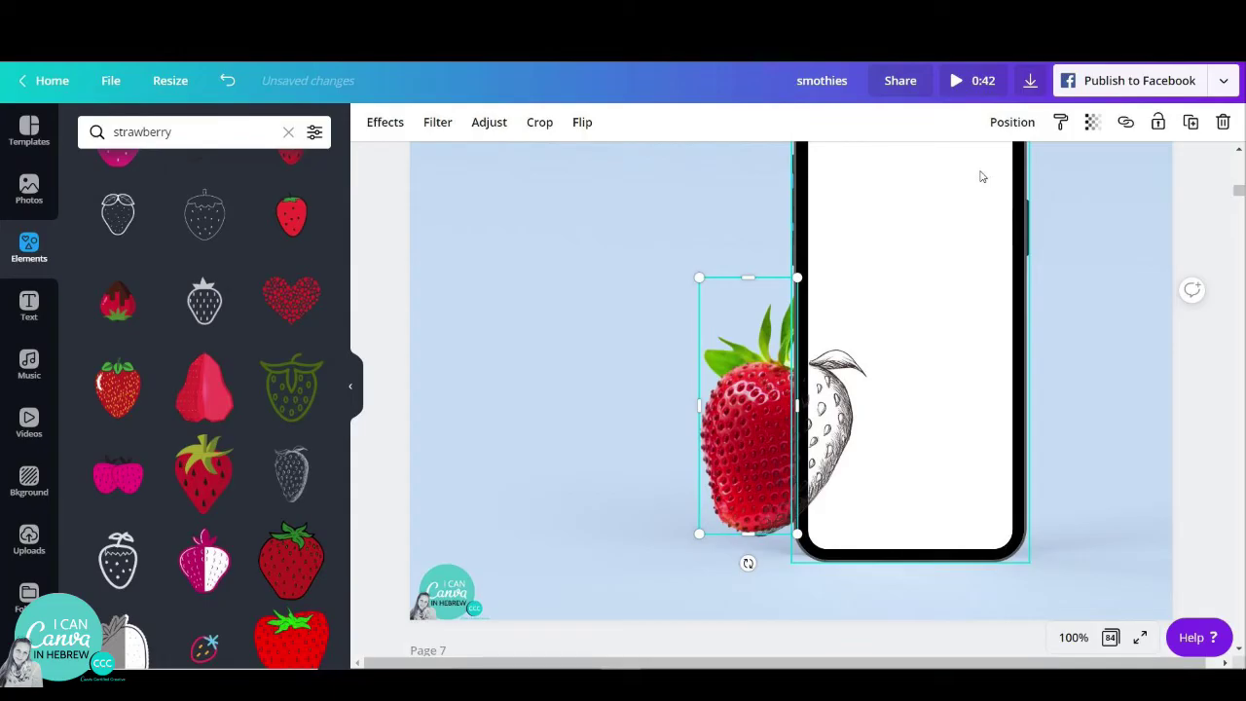
left_click(1003, 123)
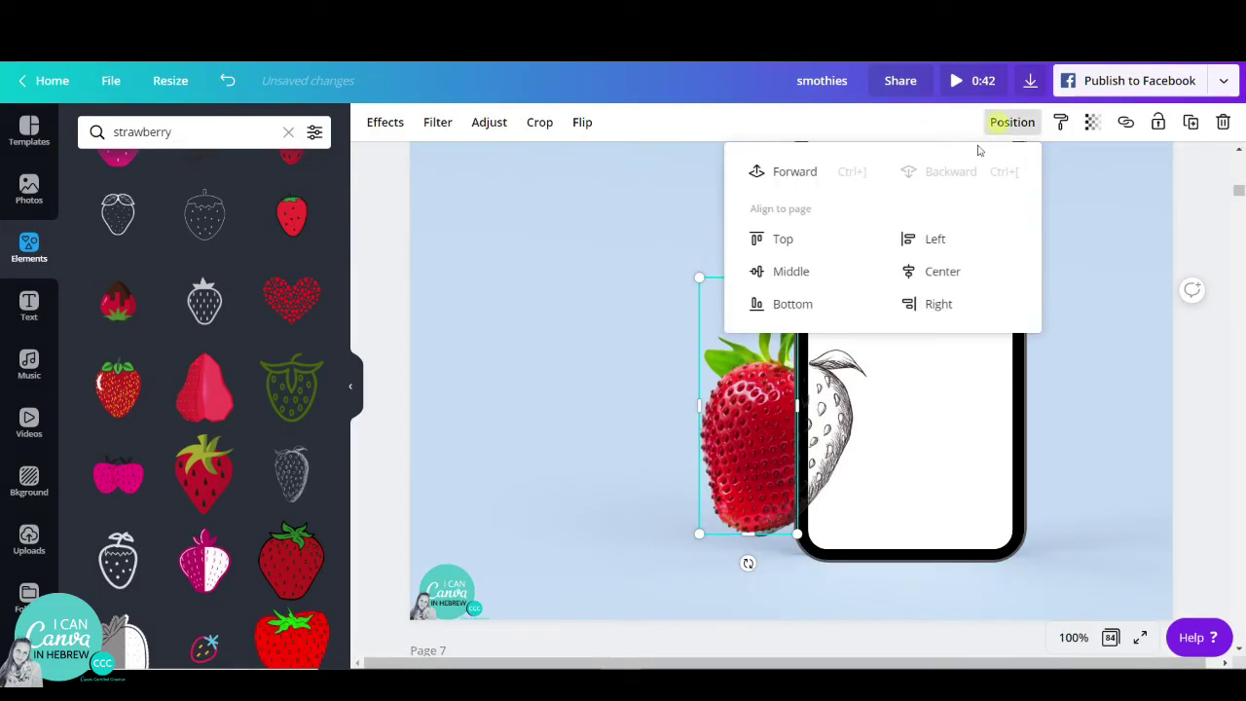
left_click(811, 172)
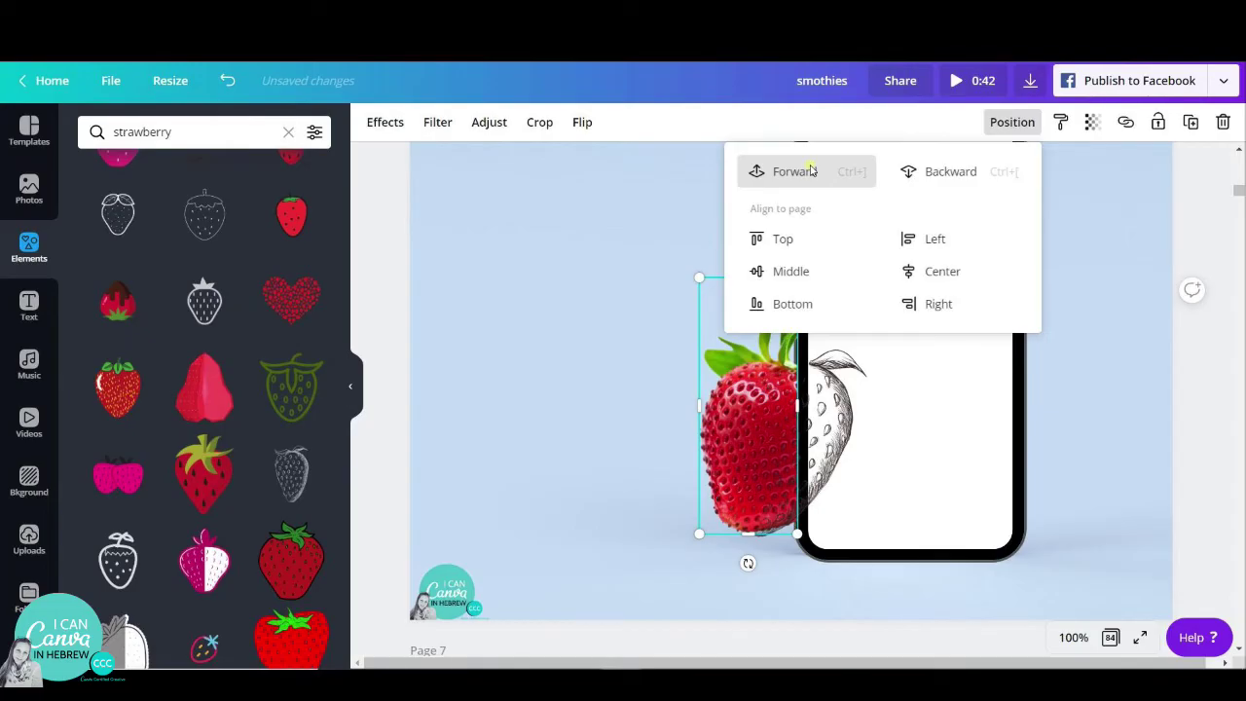
left_click(810, 170)
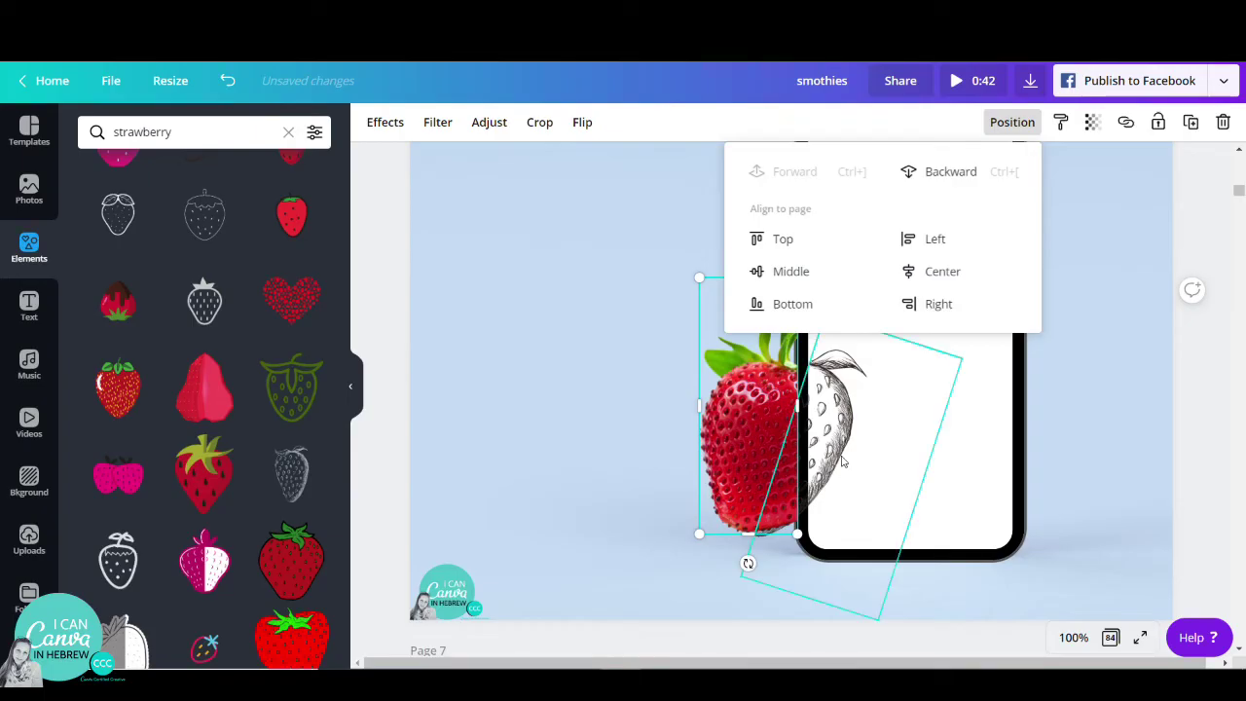
Step: Shrink the sketch strawberry, turn it upright, shift it up-left and adjust its crop
mouse_move(832, 458)
left_mouse_down()
mouse_move(840, 442)
mouse_move(848, 456)
left_mouse_up()
left_click_drag(743, 578, 762, 562)
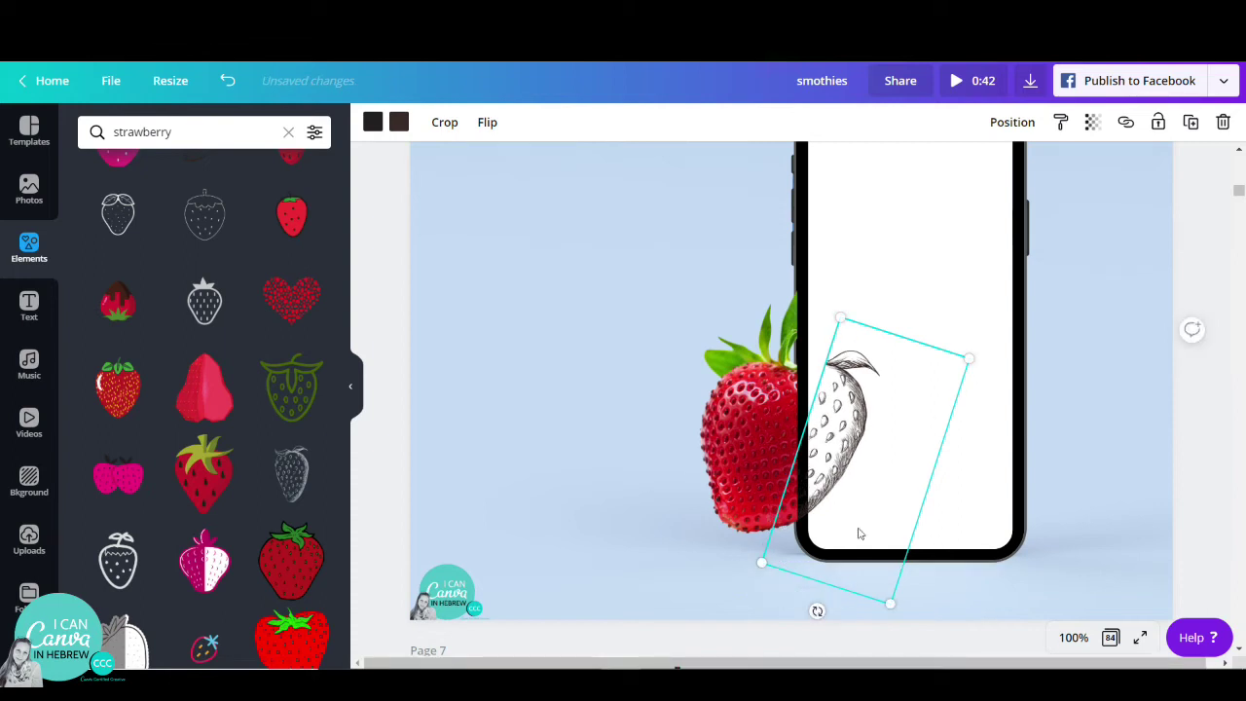
mouse_move(817, 609)
left_mouse_down()
mouse_move(856, 590)
mouse_move(871, 599)
left_mouse_up()
left_click_drag(856, 486, 845, 470)
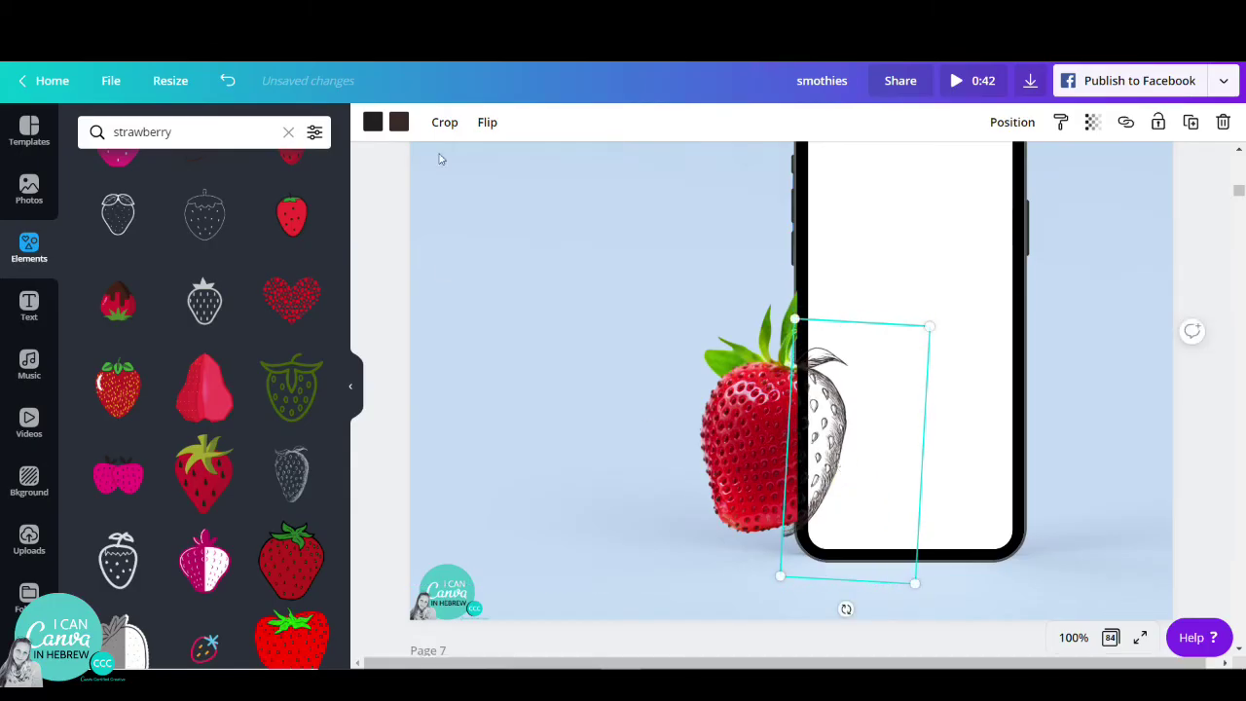
left_click(444, 121)
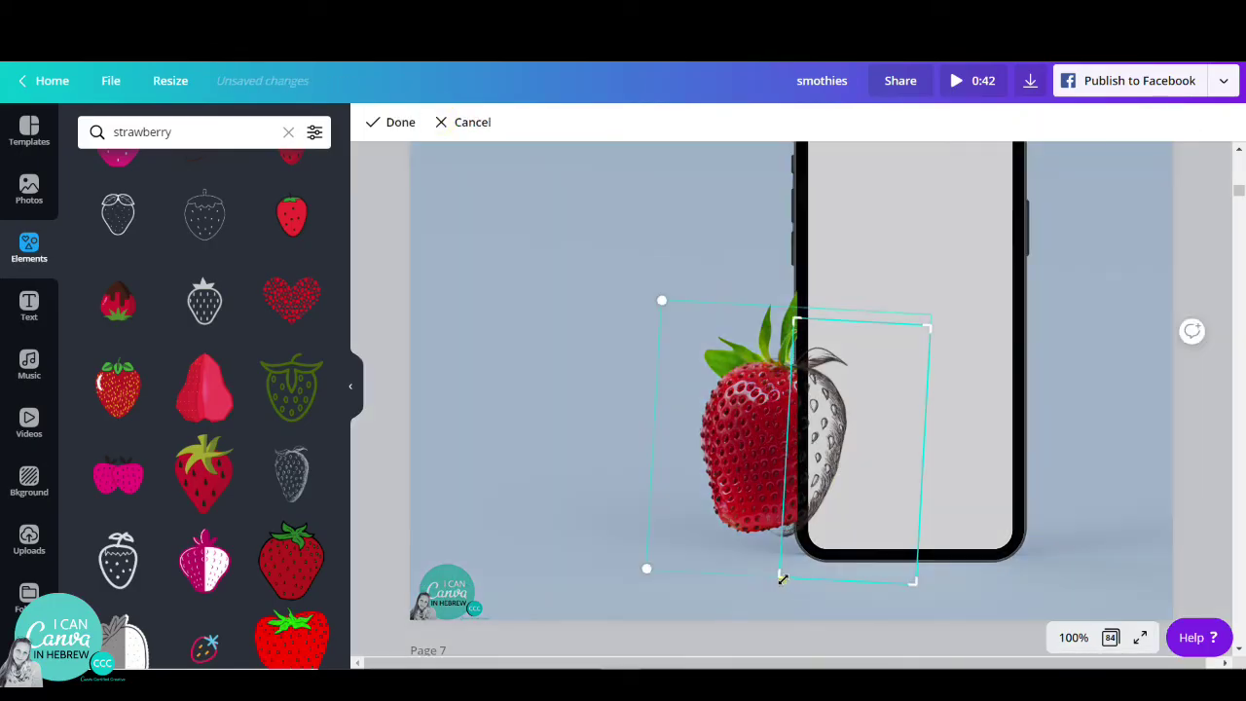
left_click_drag(782, 578, 786, 575)
left_click(751, 484)
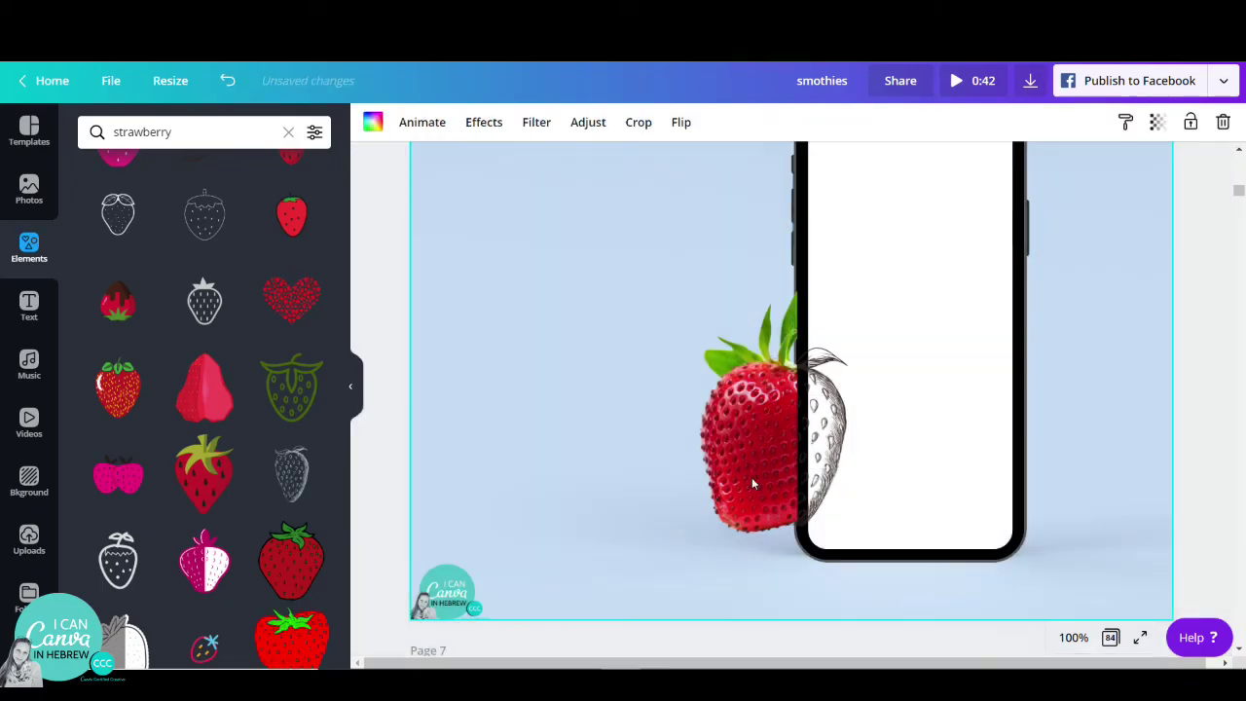
Step: Zoom to Fit, duplicate page 6 as page 7, and move the sketch strawberry onto the phone screen
left_click(1070, 643)
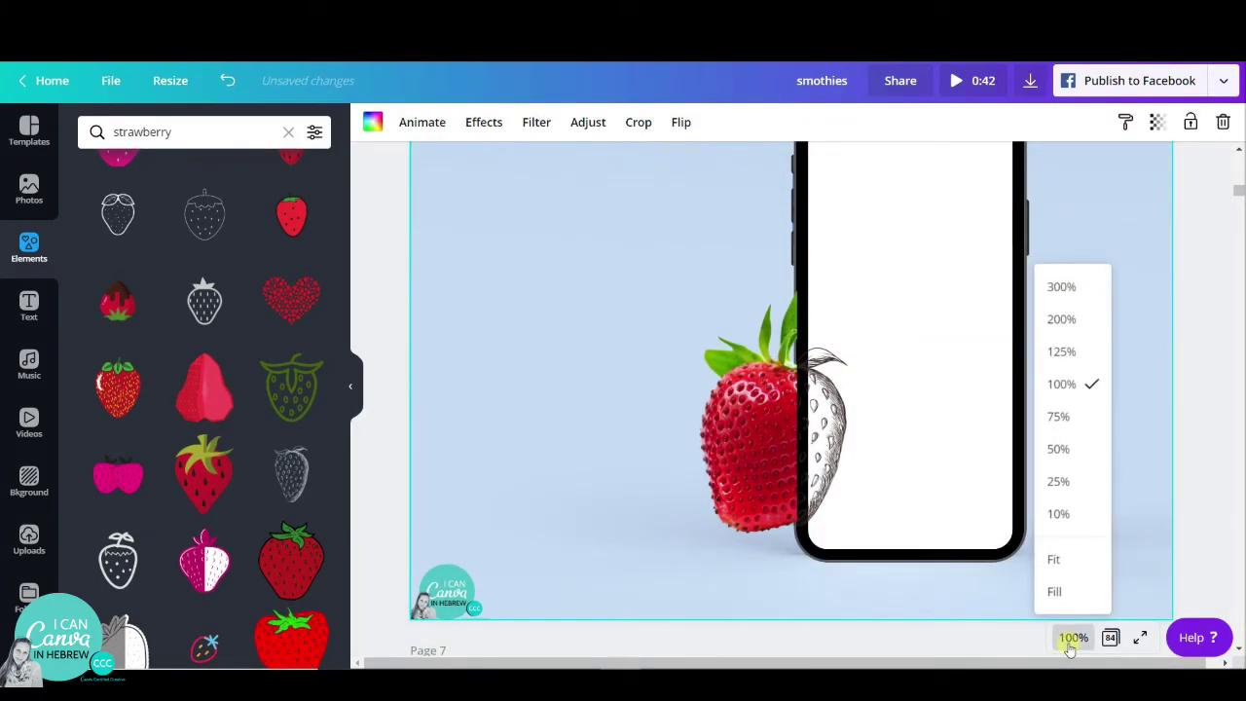
left_click(1074, 569)
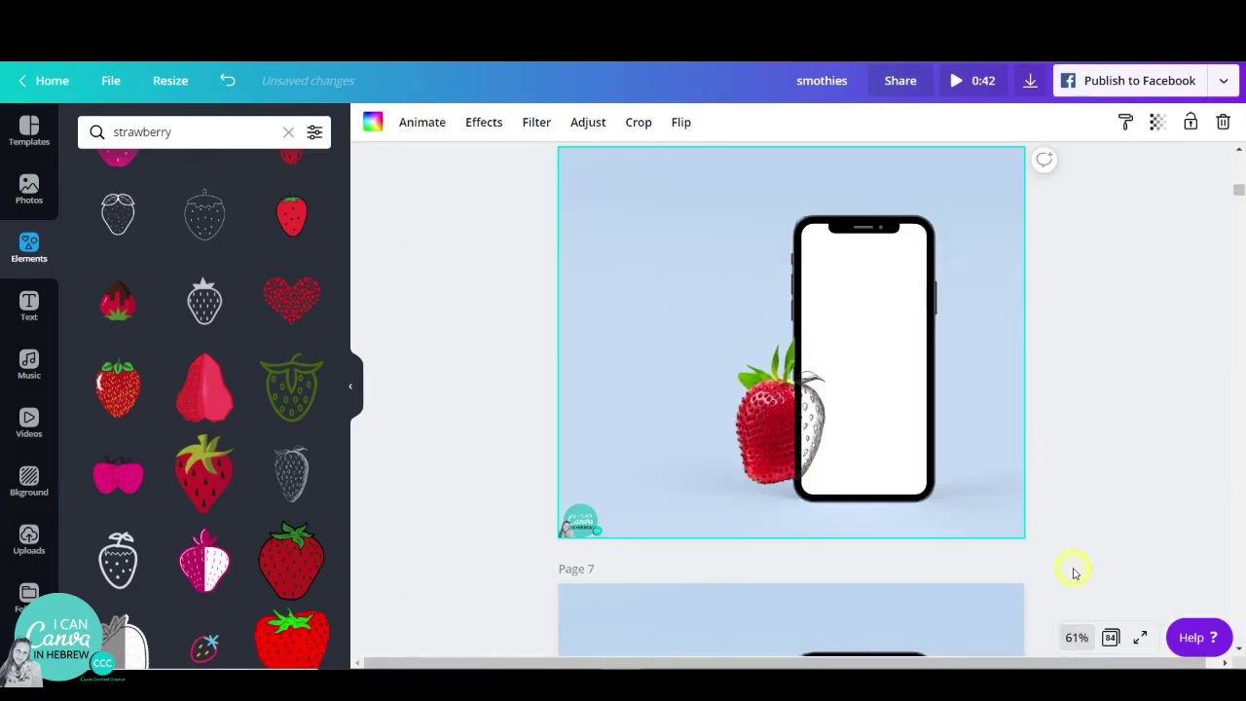
scroll(977, 218, "up", 1)
left_click(956, 213)
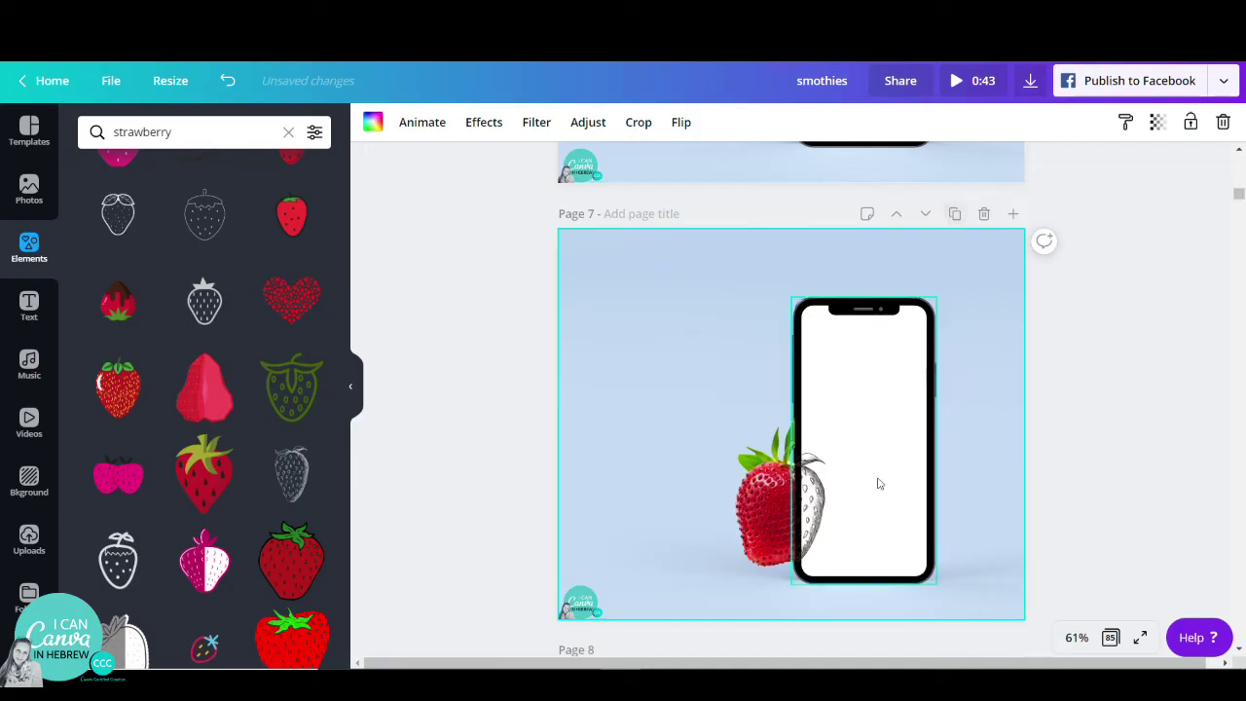
mouse_move(814, 511)
left_mouse_down()
mouse_move(839, 504)
mouse_move(794, 506)
left_mouse_up()
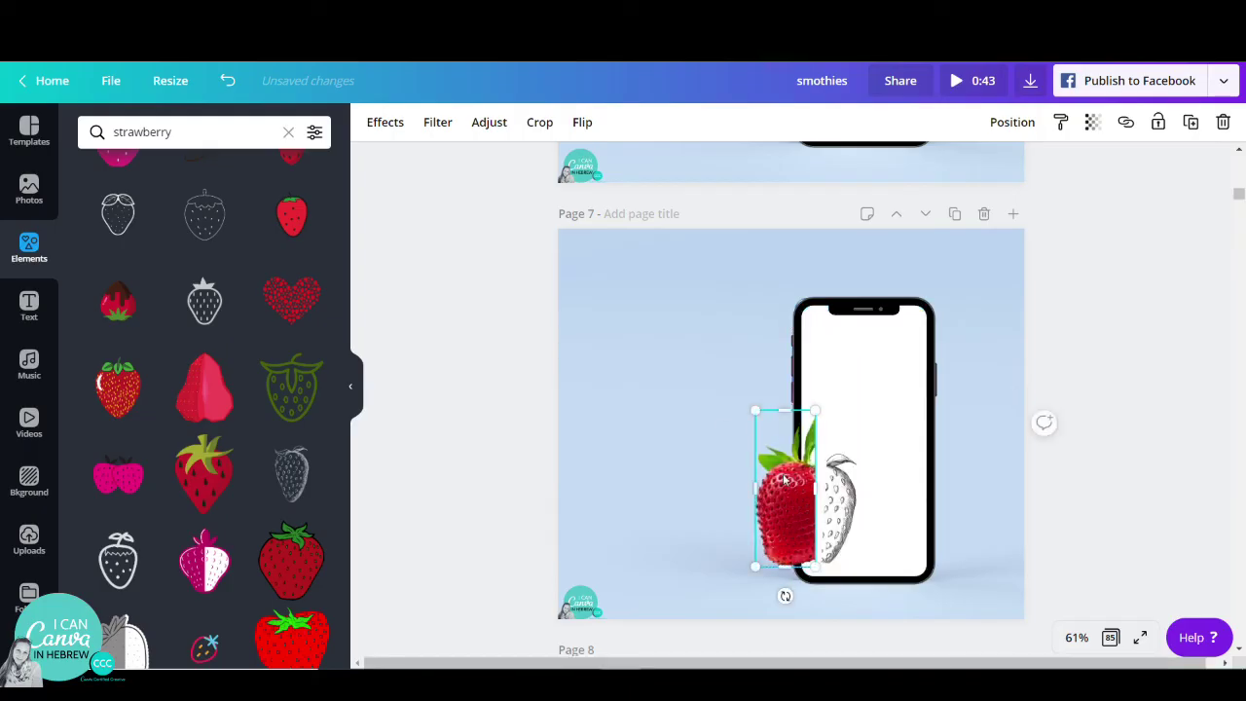
Step: Crop the photo strawberry narrower so it ends at the phone's edge
left_click(539, 123)
left_click_drag(816, 415, 794, 415)
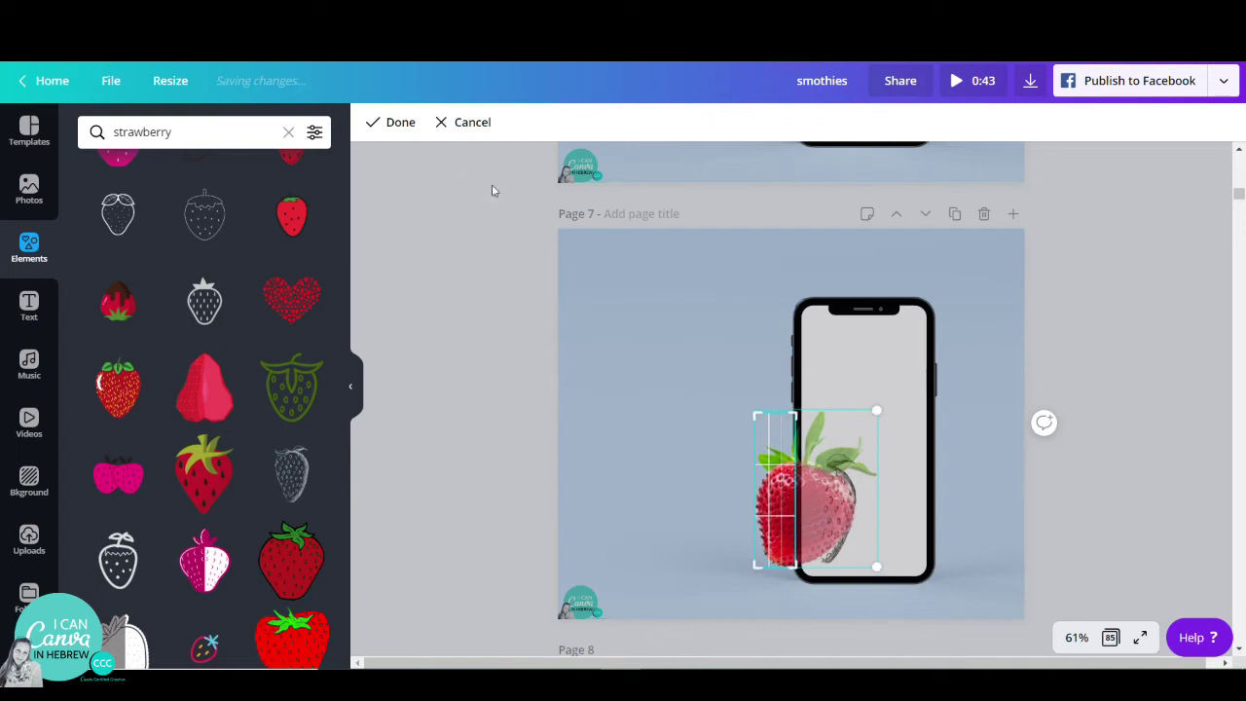
left_click(397, 124)
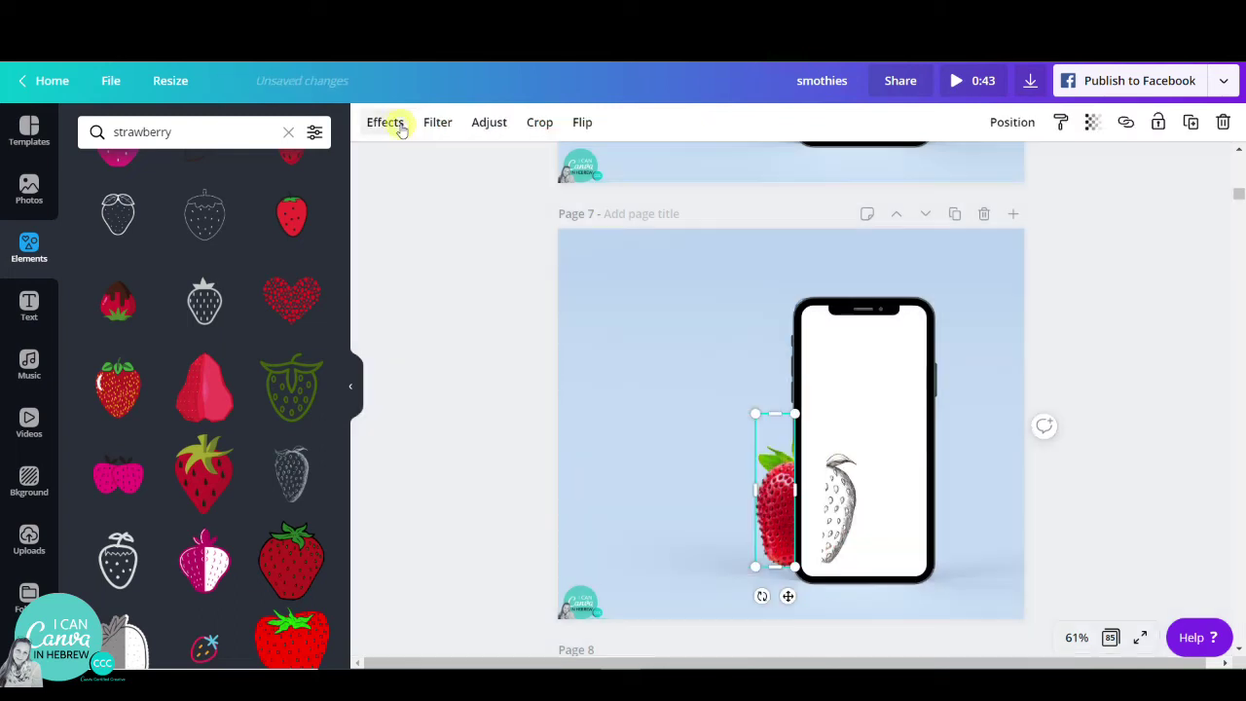
Step: At 100% zoom, widen the sketch strawberry's crop to reveal more of it
left_click(1073, 637)
left_click(1074, 391)
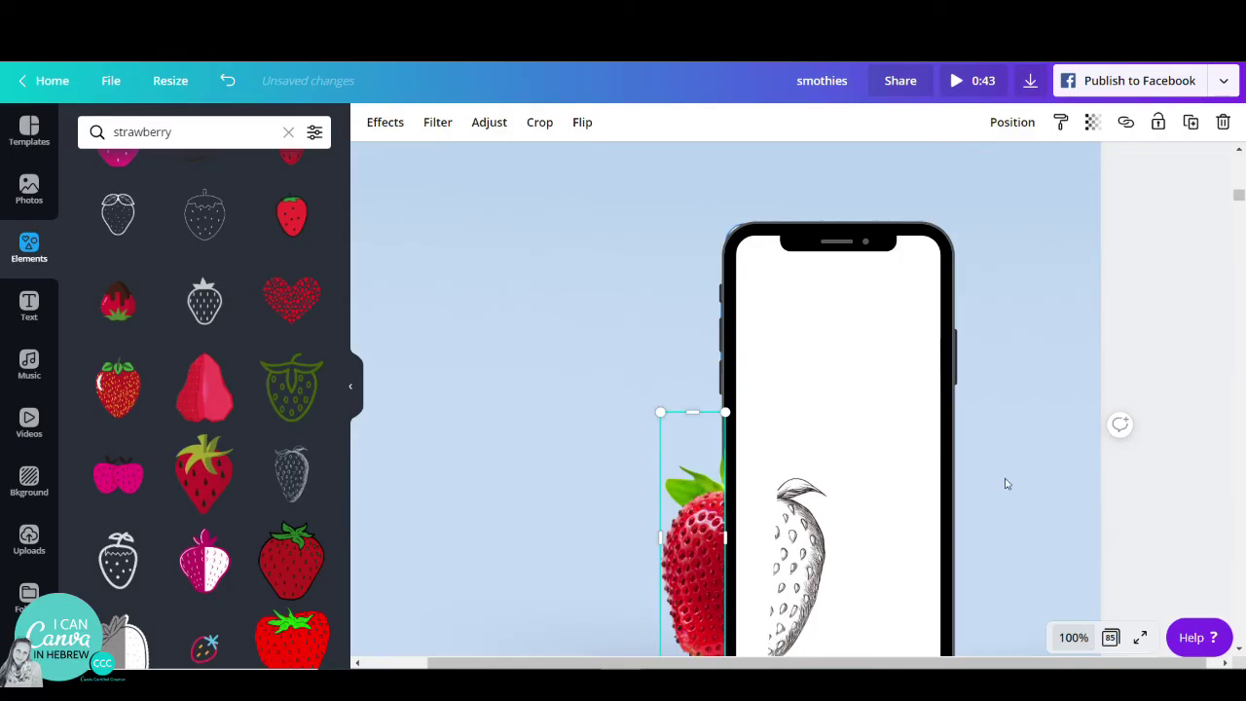
scroll(1008, 483, "down", 1)
left_click(828, 491)
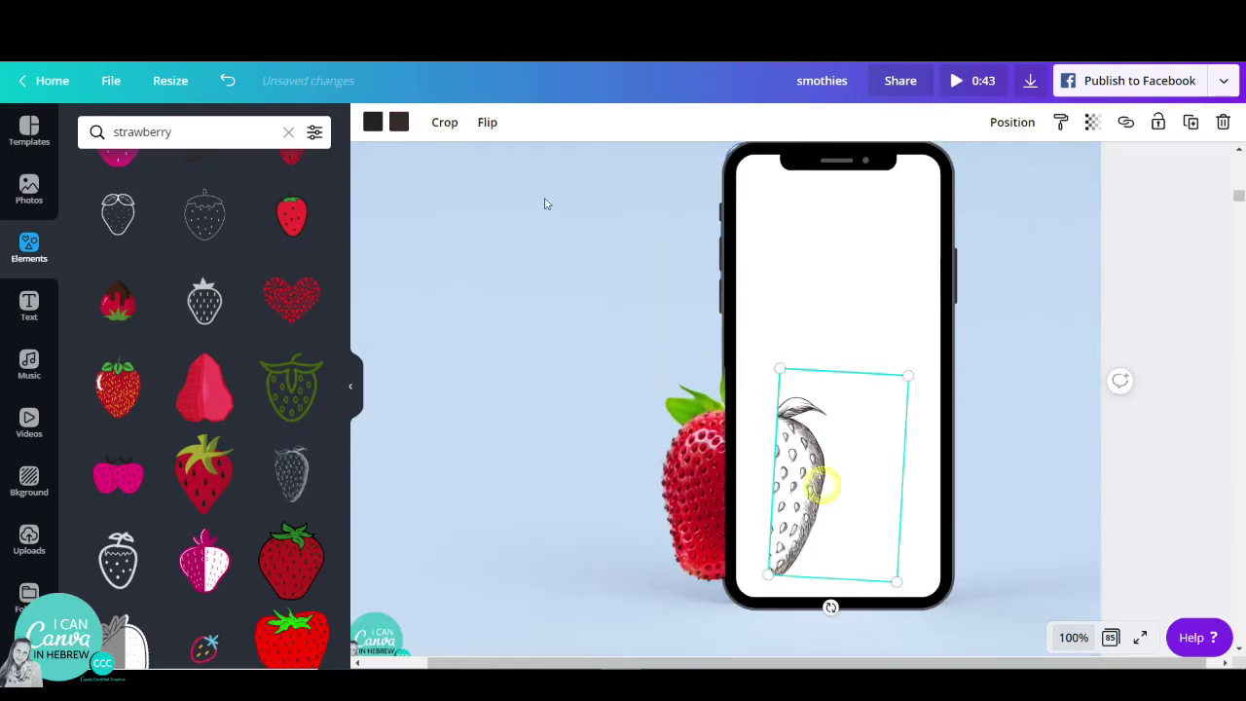
left_click(445, 123)
left_click_drag(783, 369, 737, 364)
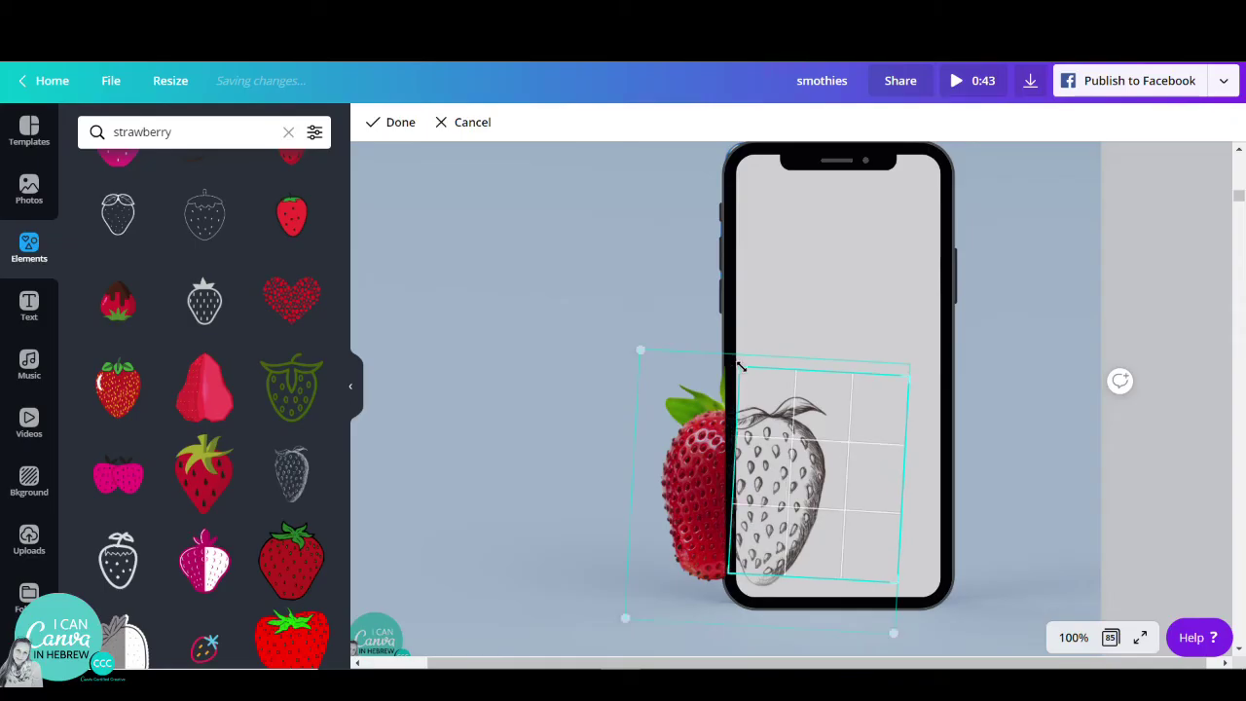
left_click(381, 124)
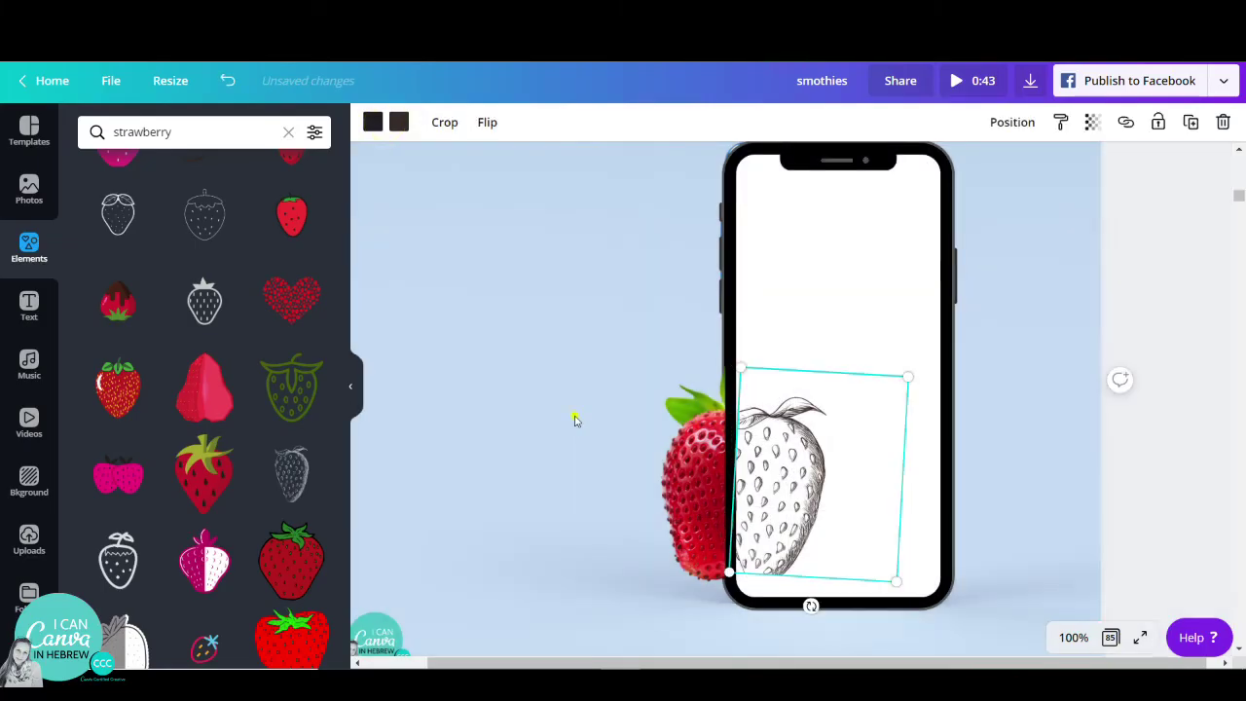
Step: Reposition the photo strawberry beside the phone, then tilt the sketch strawberry 7° and enlarge it
left_click(574, 417)
left_click_drag(675, 483, 770, 499)
key("Right")
key("Right")
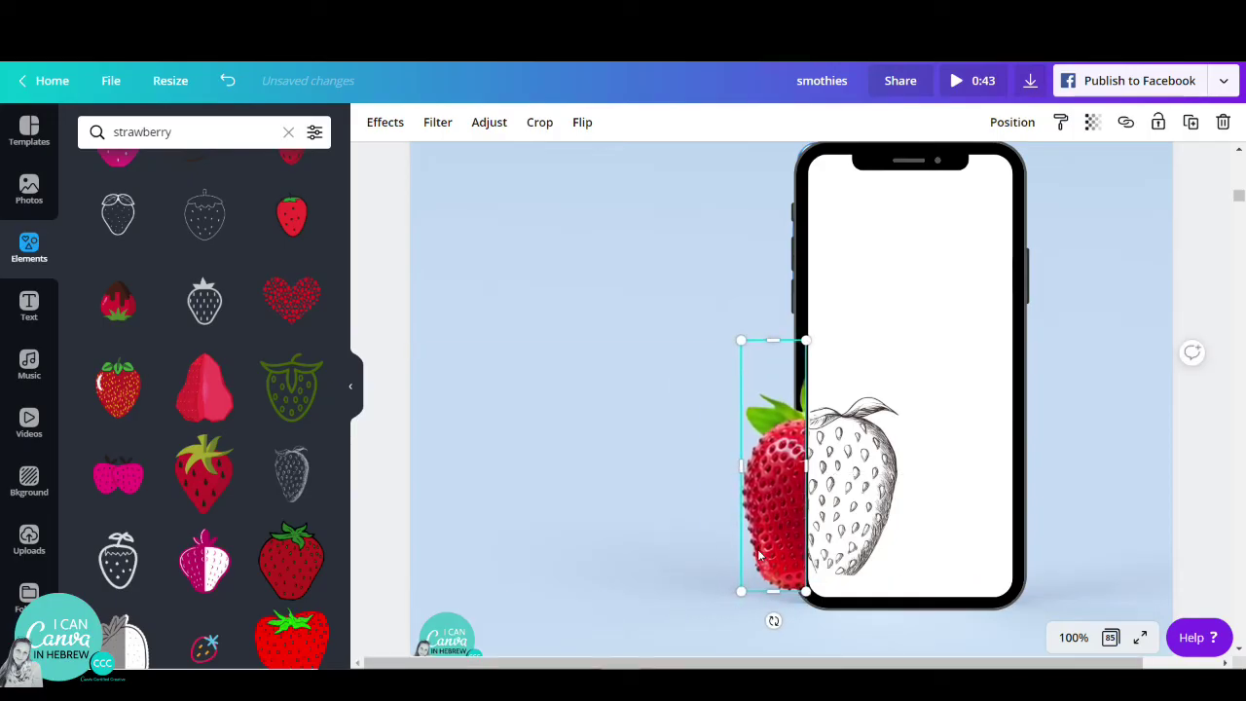
left_click(853, 523)
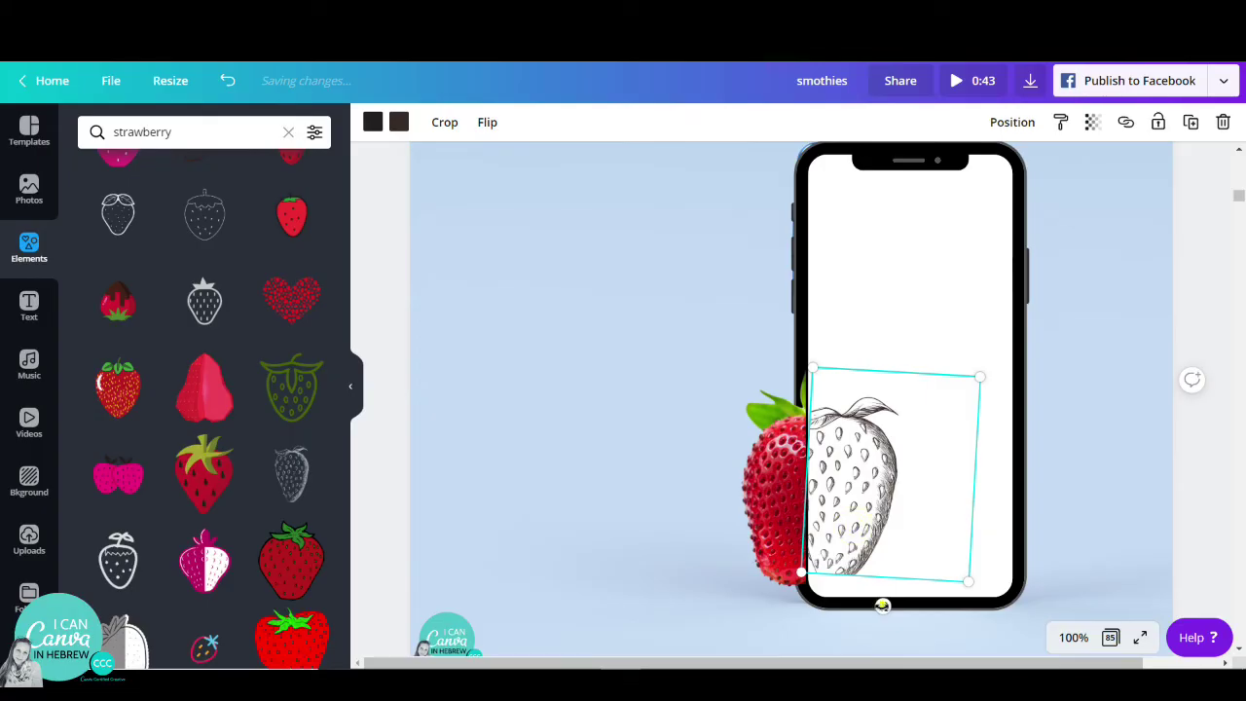
left_click_drag(881, 602, 869, 613)
left_click_drag(852, 515, 843, 513)
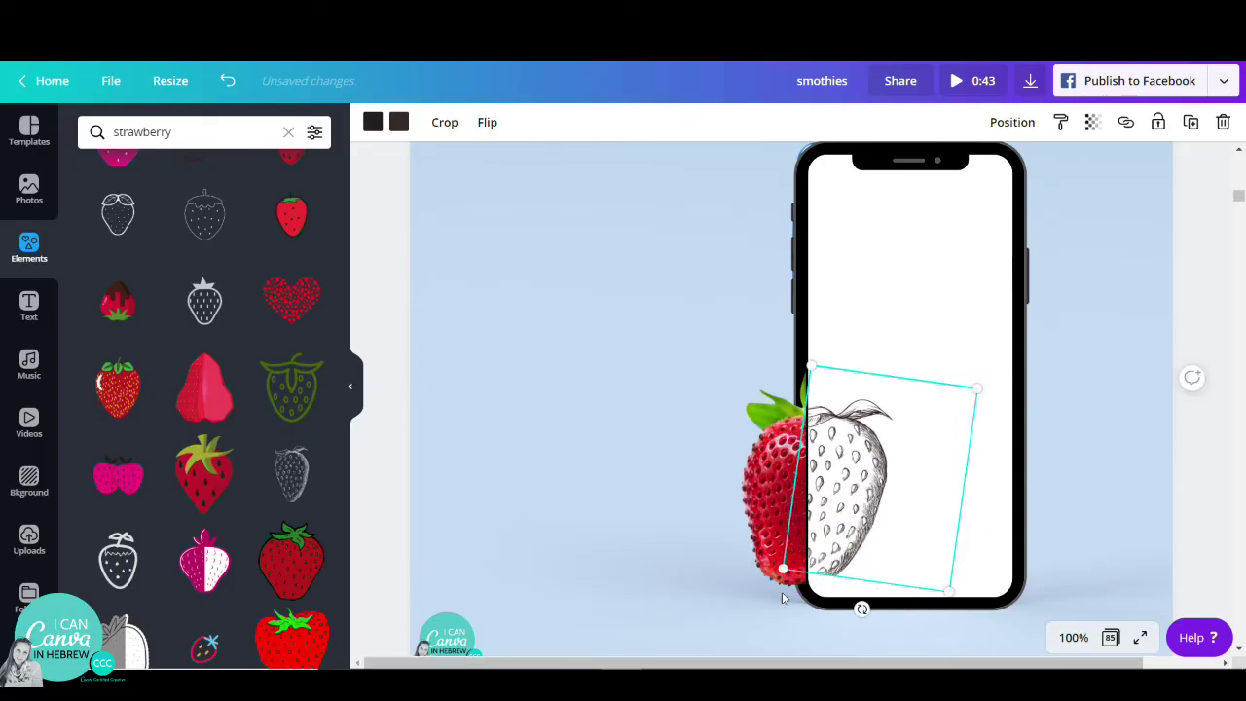
left_click_drag(781, 570, 772, 578)
Step: Zoom to Fit and duplicate page 7 as page 8
left_click(1073, 636)
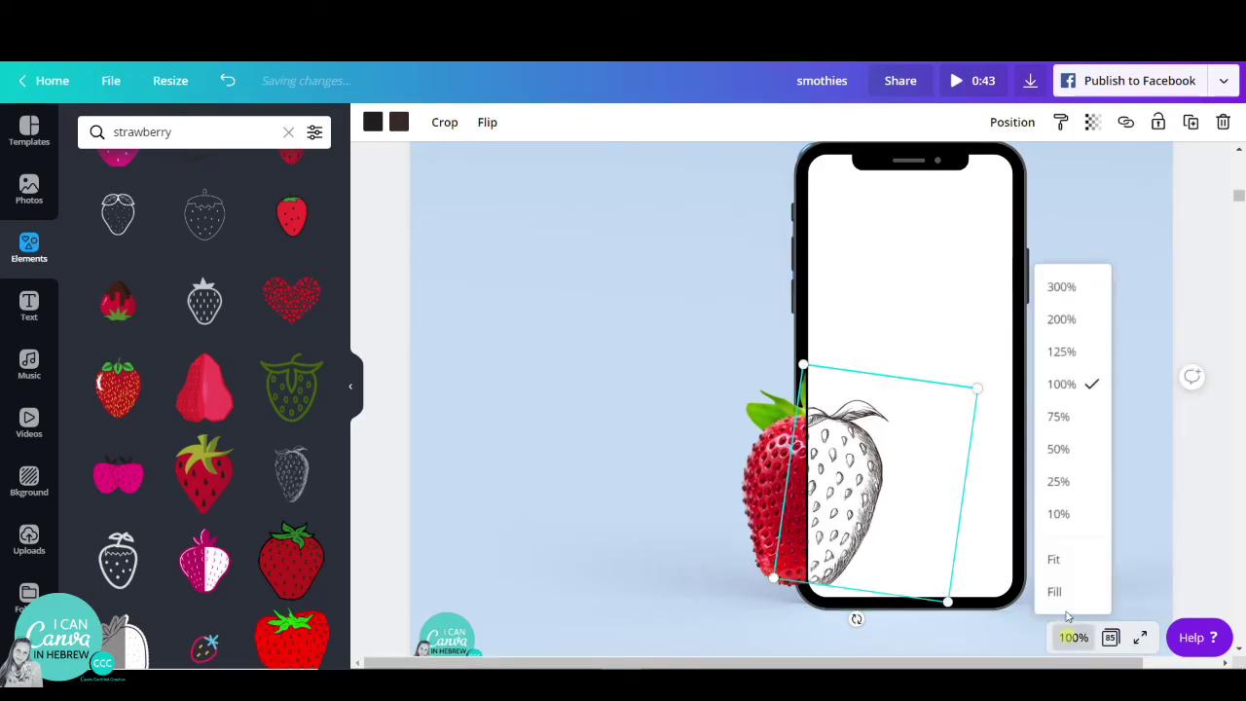
left_click(1055, 559)
scroll(826, 548, "up", 3)
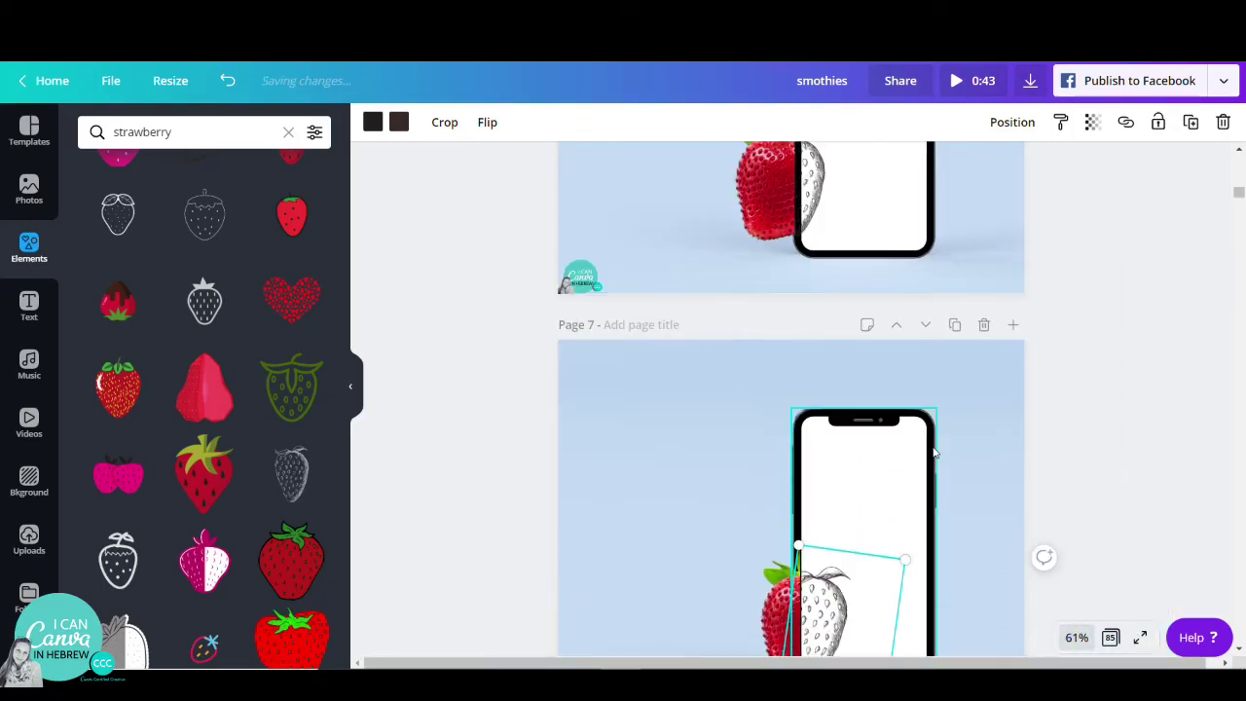
scroll(932, 451, "down", 3)
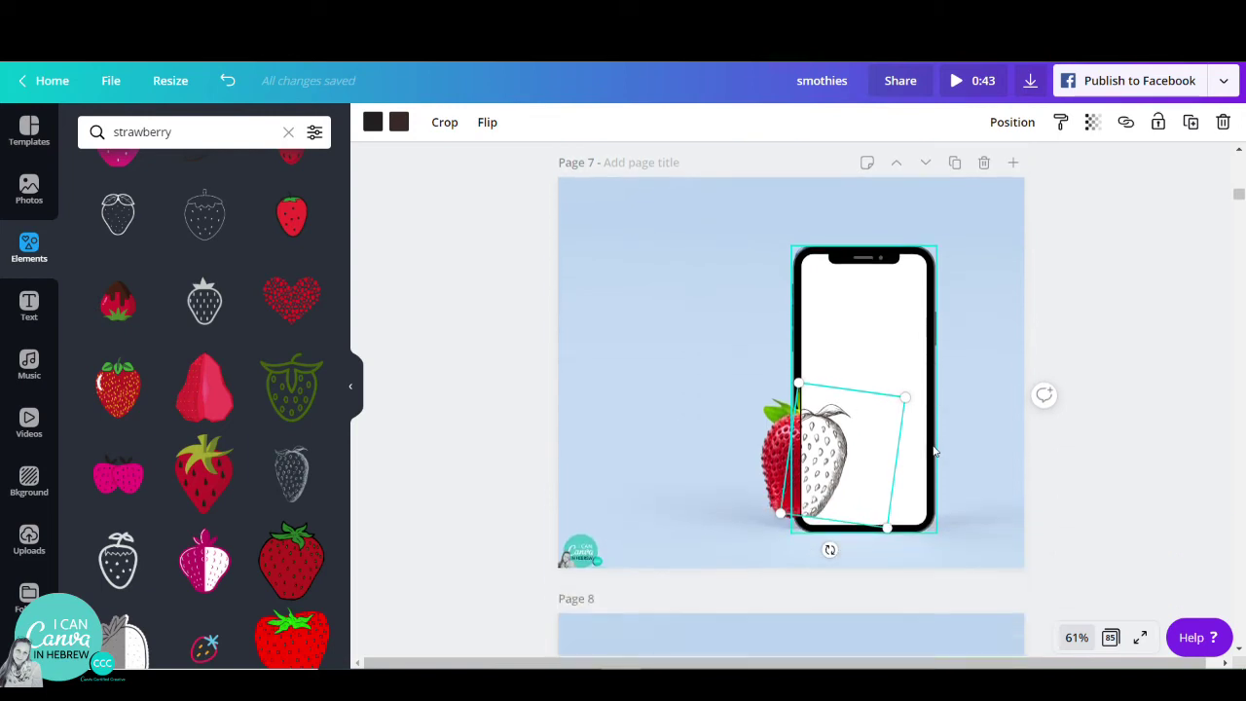
left_click(956, 162)
Step: Move the sketch strawberry further right and crop the photo strawberry to a thin sliver at the phone edge
scroll(942, 340, "down", 2)
left_click_drag(819, 370, 885, 368)
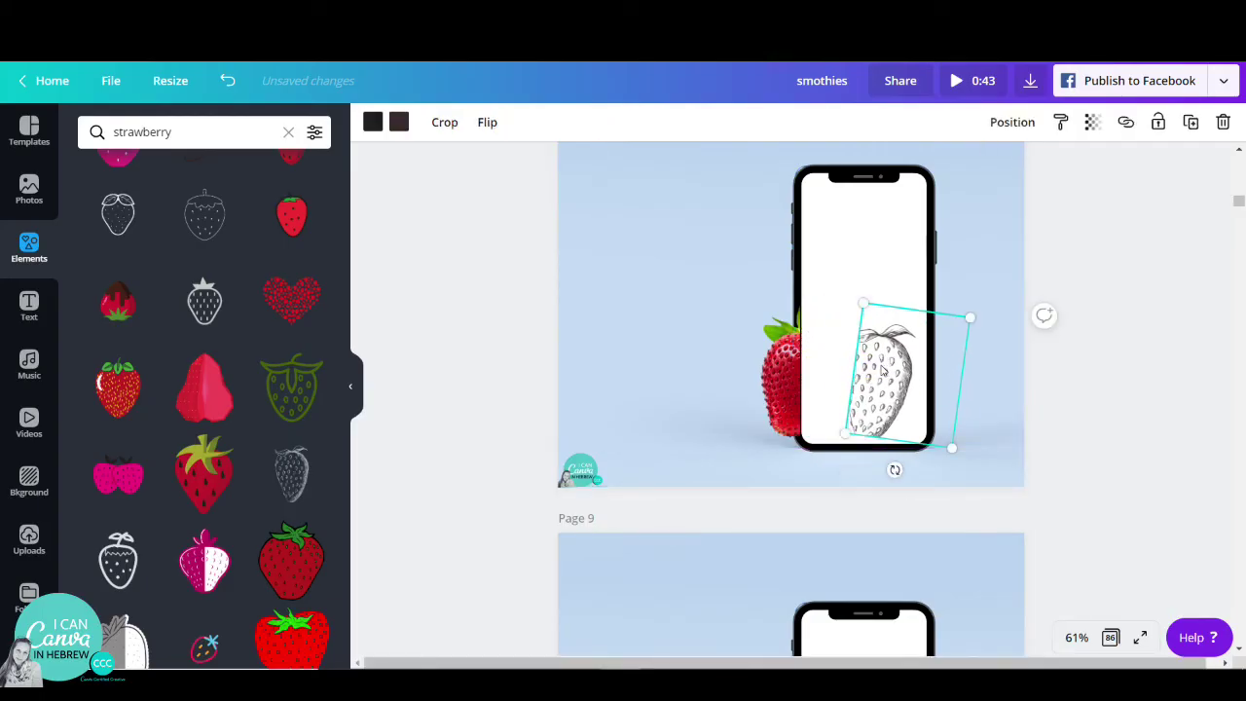
left_click_drag(792, 376, 803, 377)
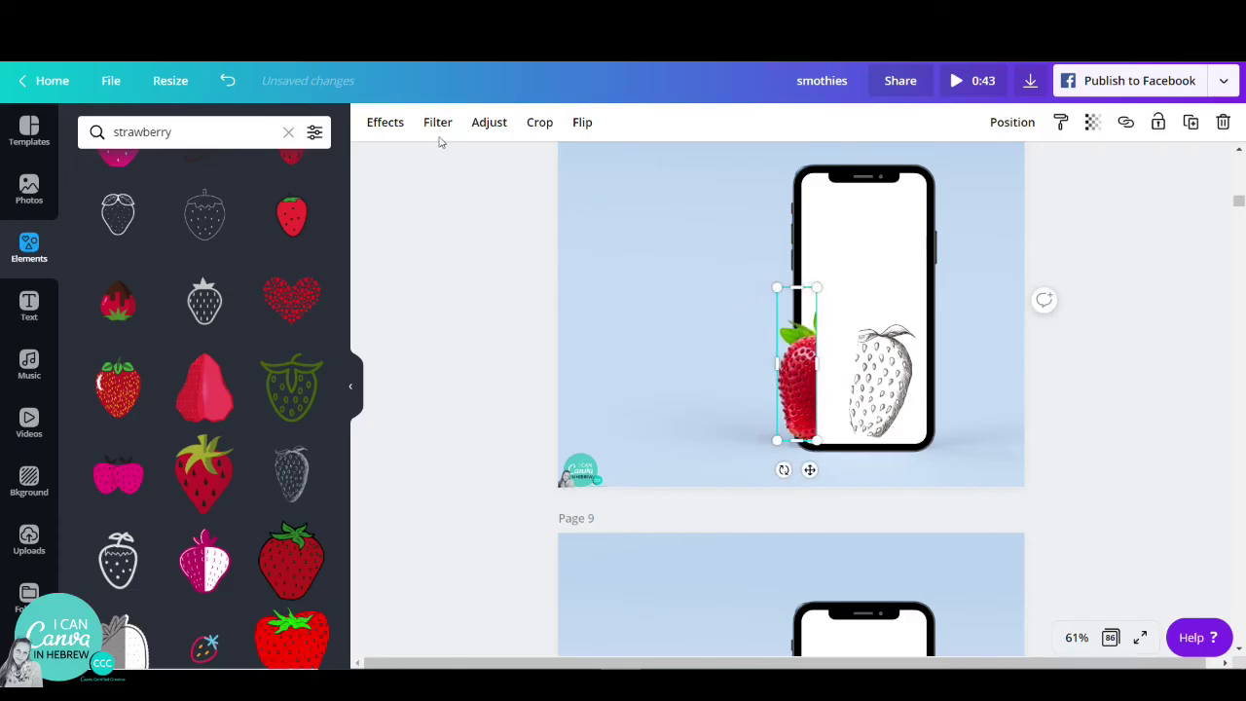
left_click(540, 123)
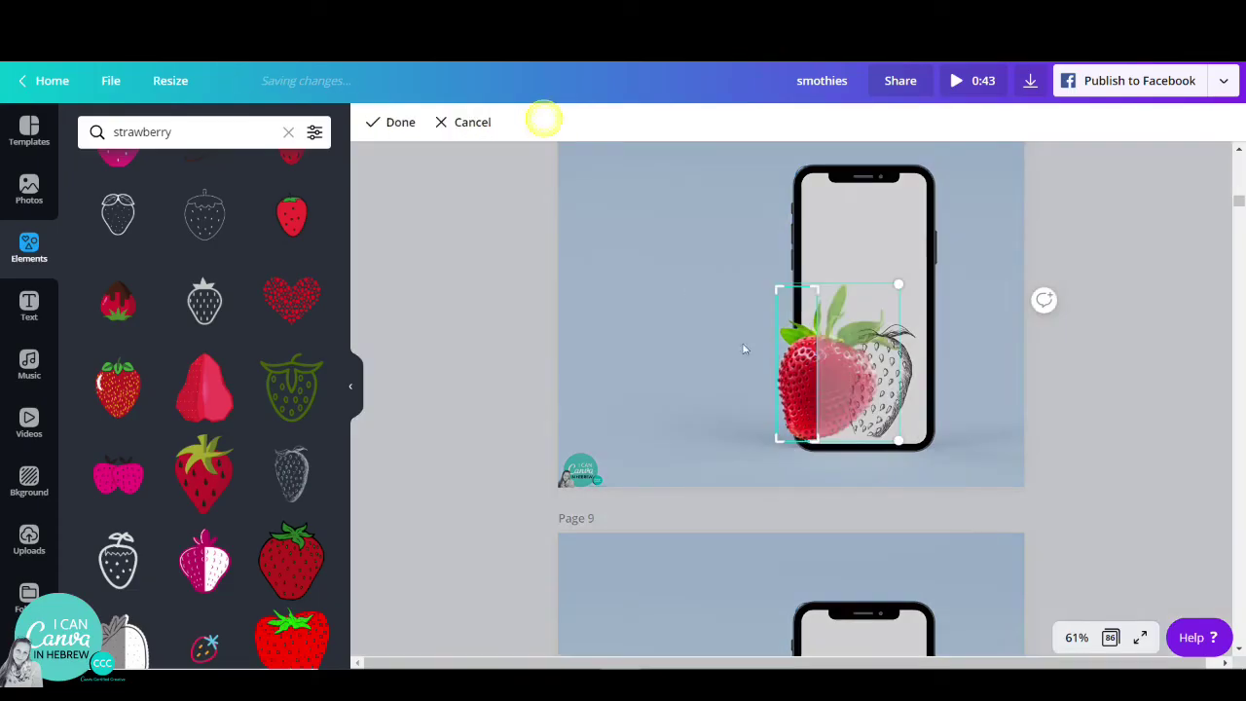
left_click_drag(817, 286, 793, 287)
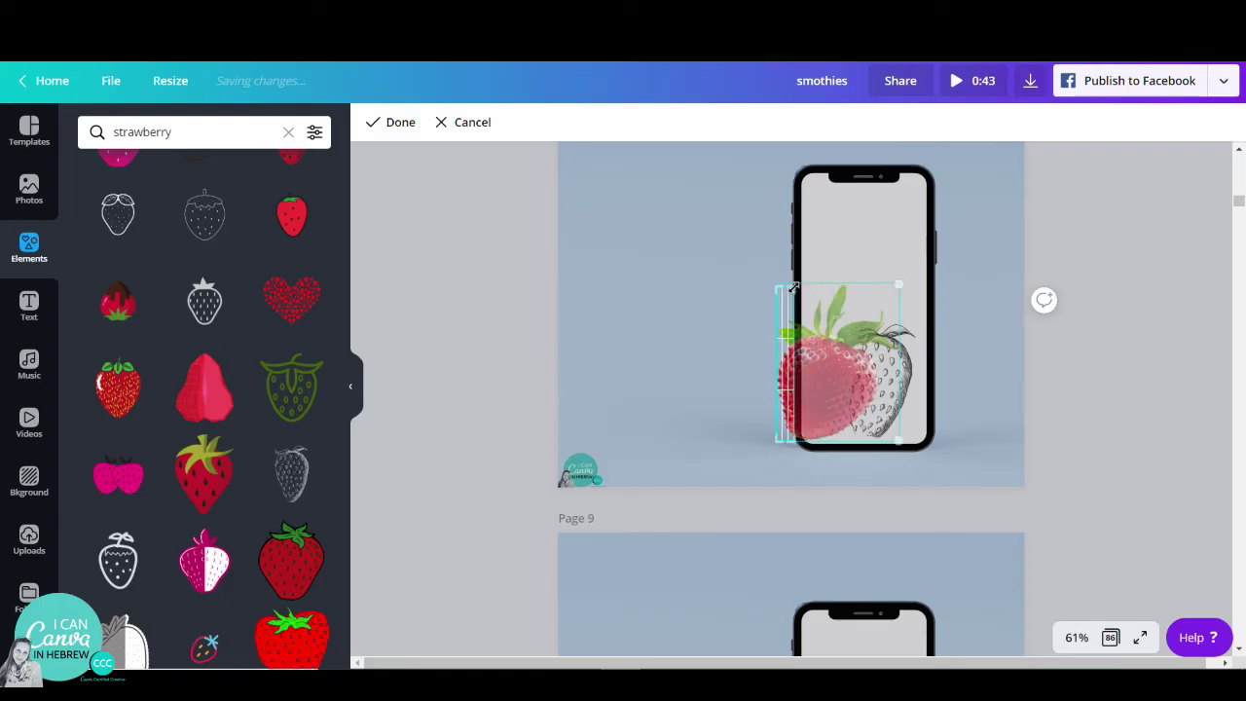
left_click(400, 123)
Step: Widen the sketch strawberry's crop up and down-left, then zoom to 100%
left_click(923, 399)
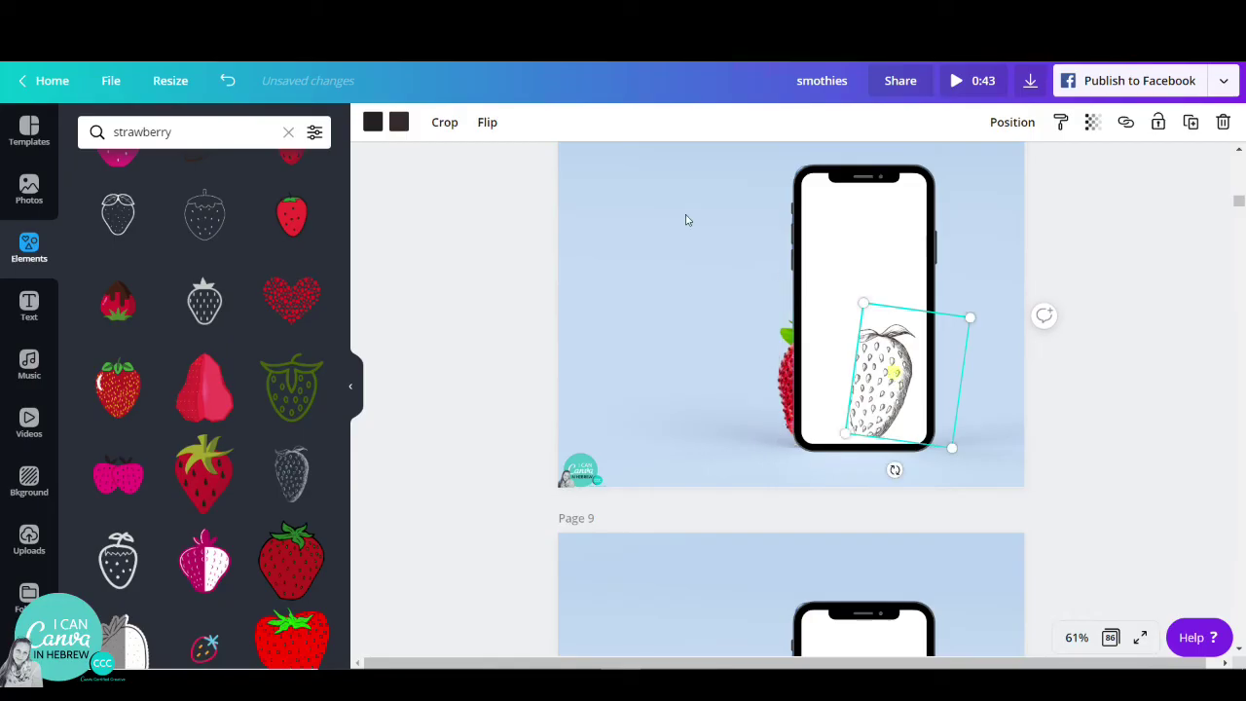
left_click(441, 123)
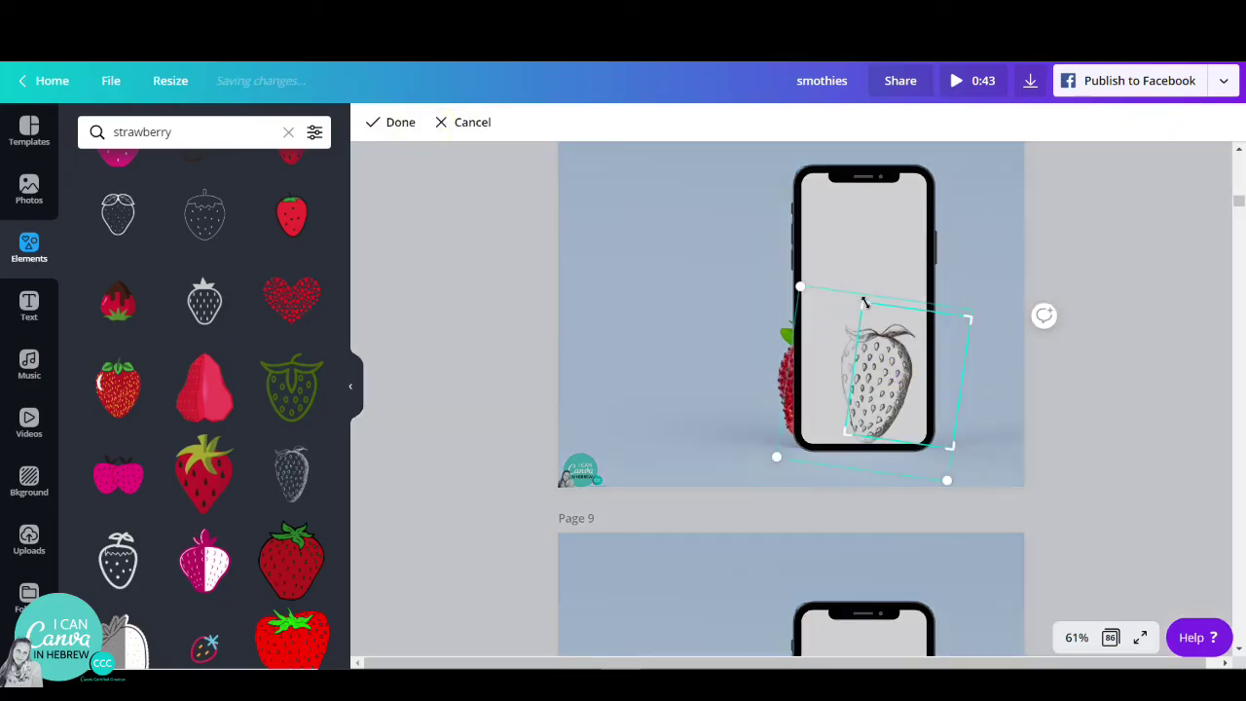
left_click_drag(864, 303, 834, 292)
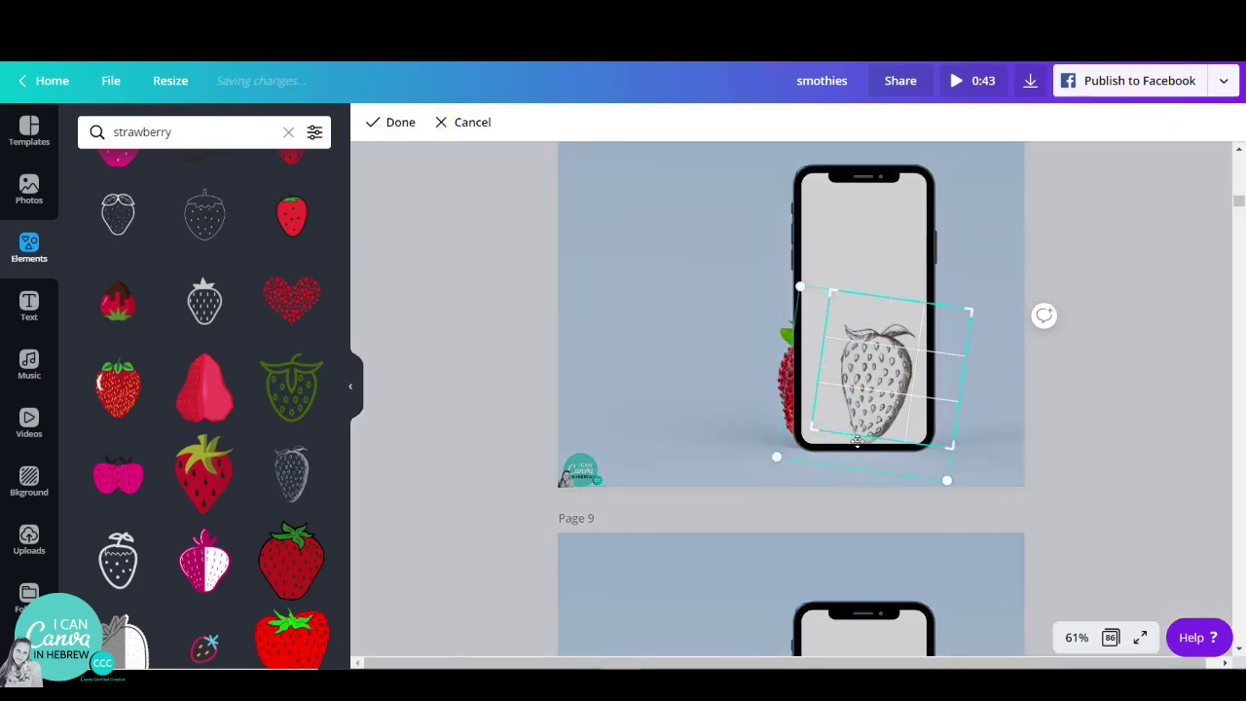
left_click_drag(815, 431, 784, 448)
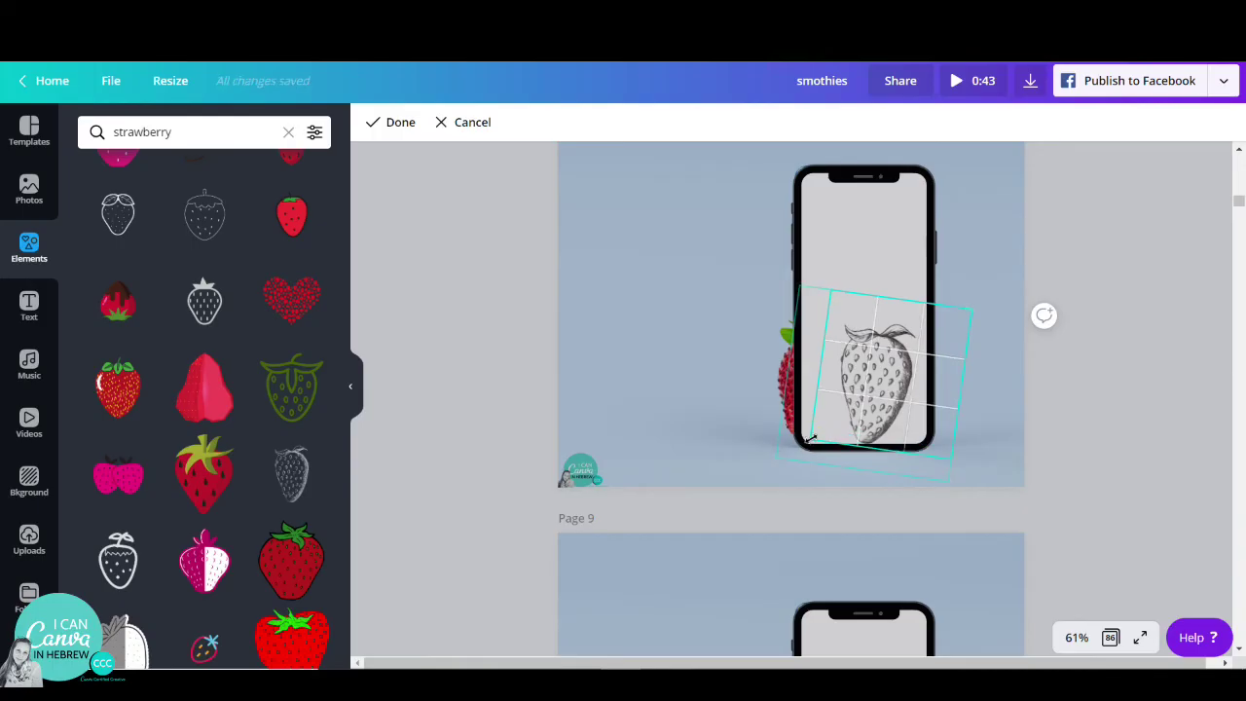
left_click(701, 278)
left_click(1074, 637)
left_click(1069, 385)
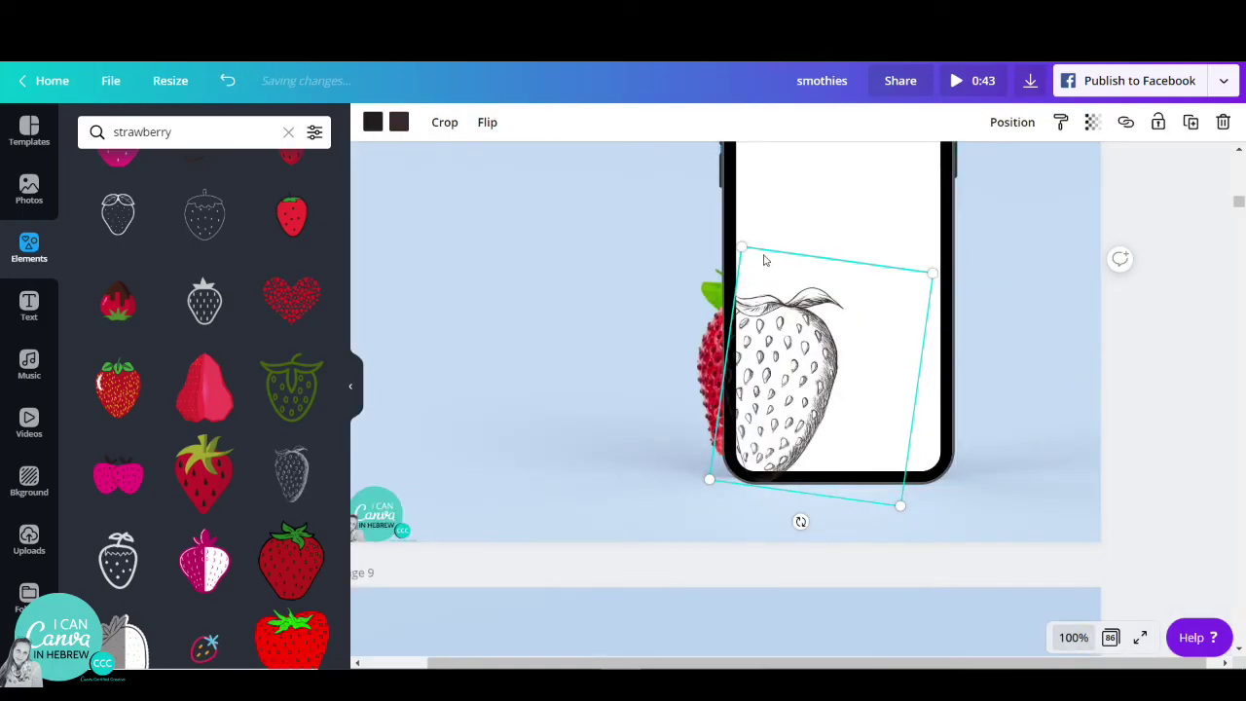
Step: Resize the sketch strawberry to about 261×318, low in the phone screen, then fit the page in view
mouse_move(742, 247)
left_mouse_down()
mouse_move(736, 230)
mouse_move(749, 249)
left_mouse_up()
left_click_drag(869, 367, 879, 363)
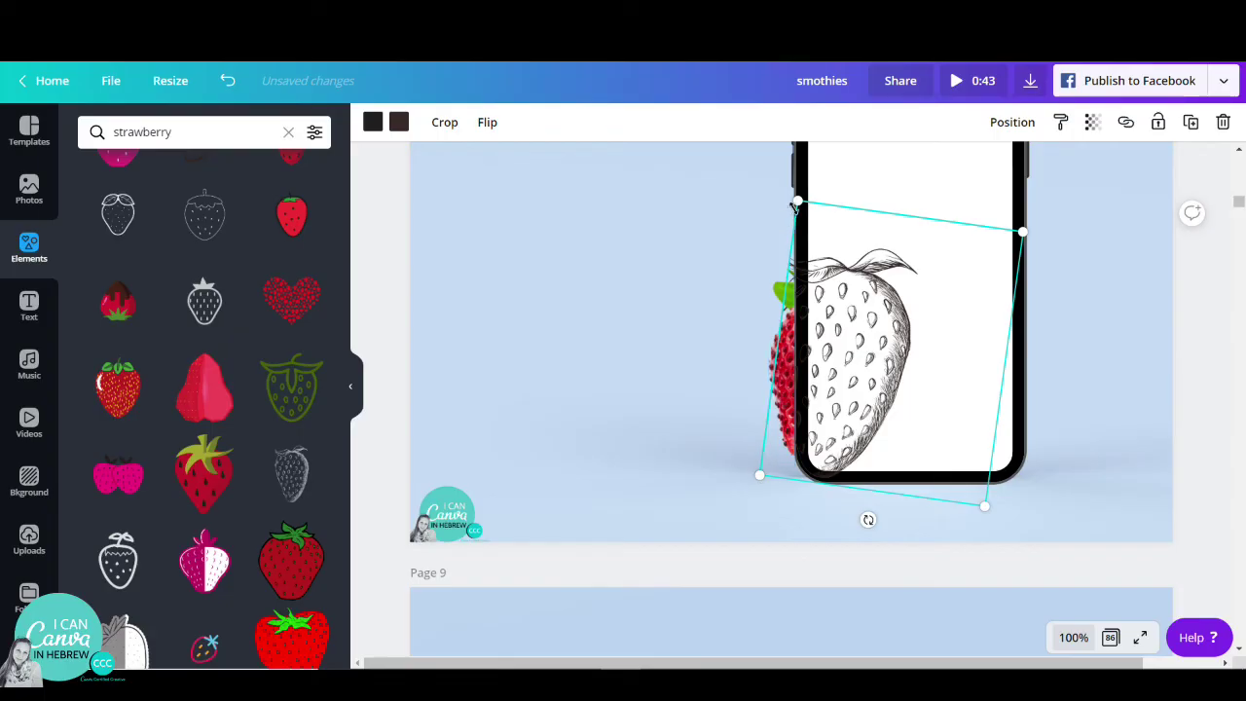
left_click_drag(797, 204, 809, 226)
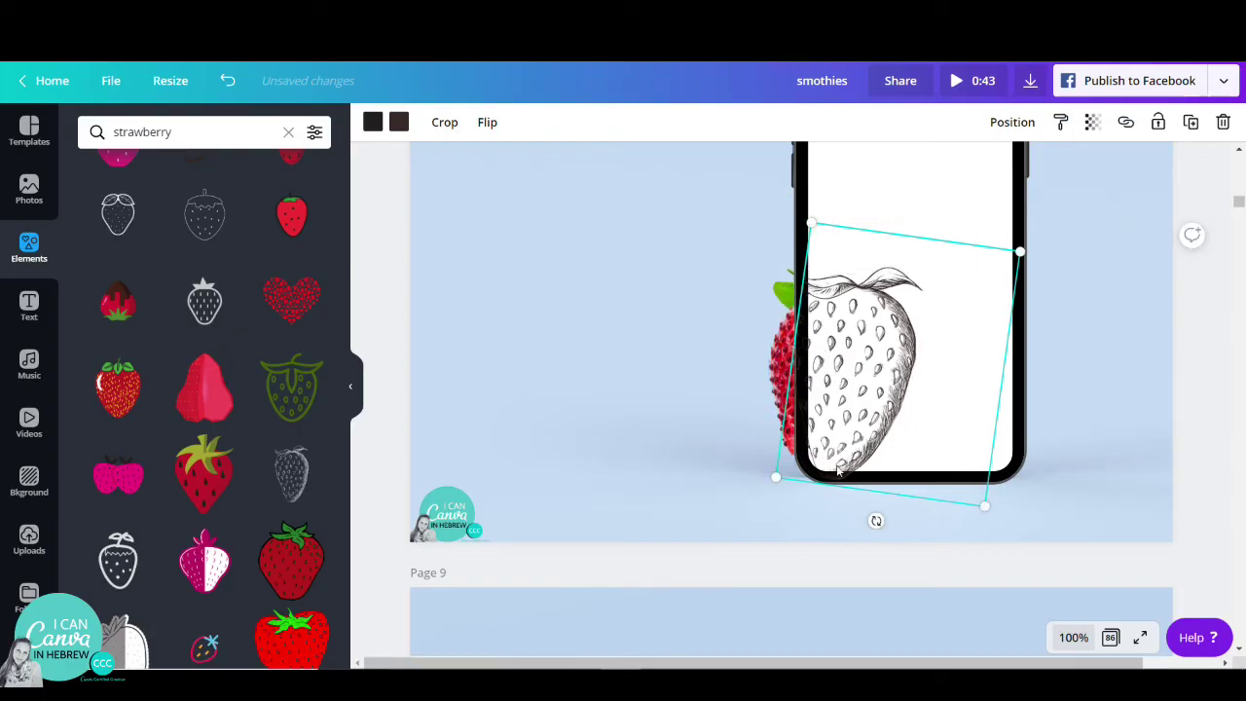
left_click_drag(768, 479, 765, 478)
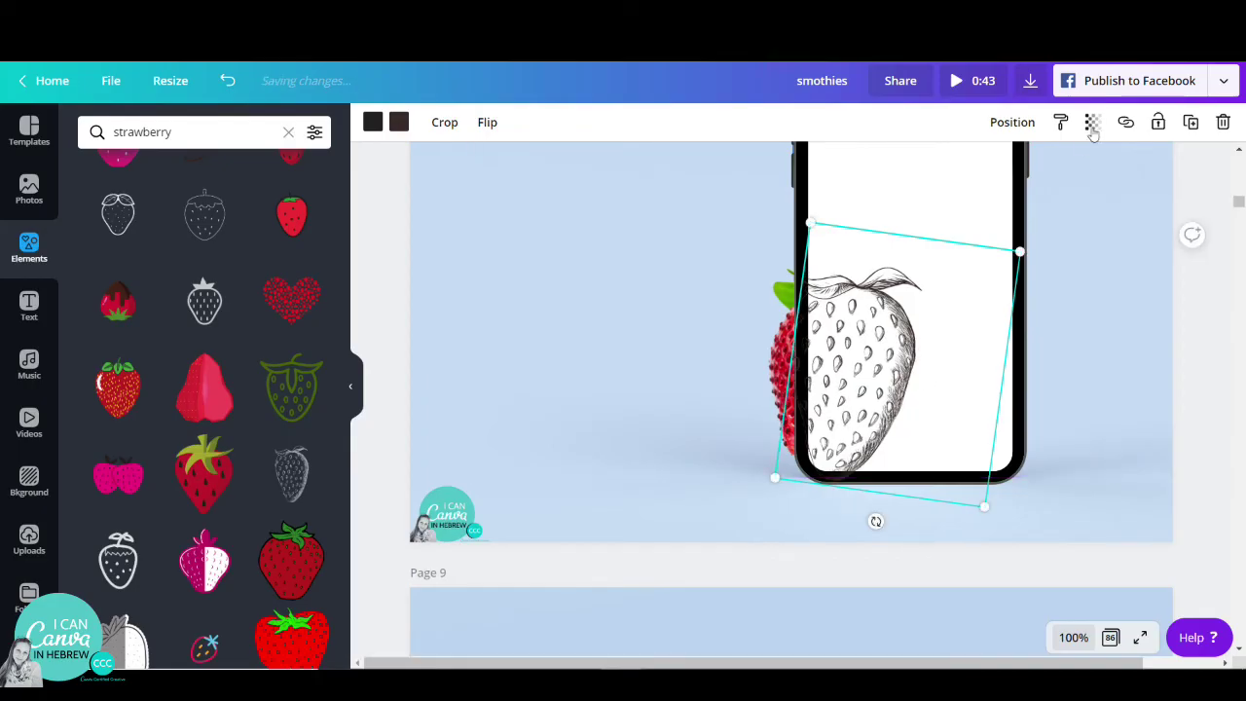
left_click(1073, 637)
left_click(1057, 556)
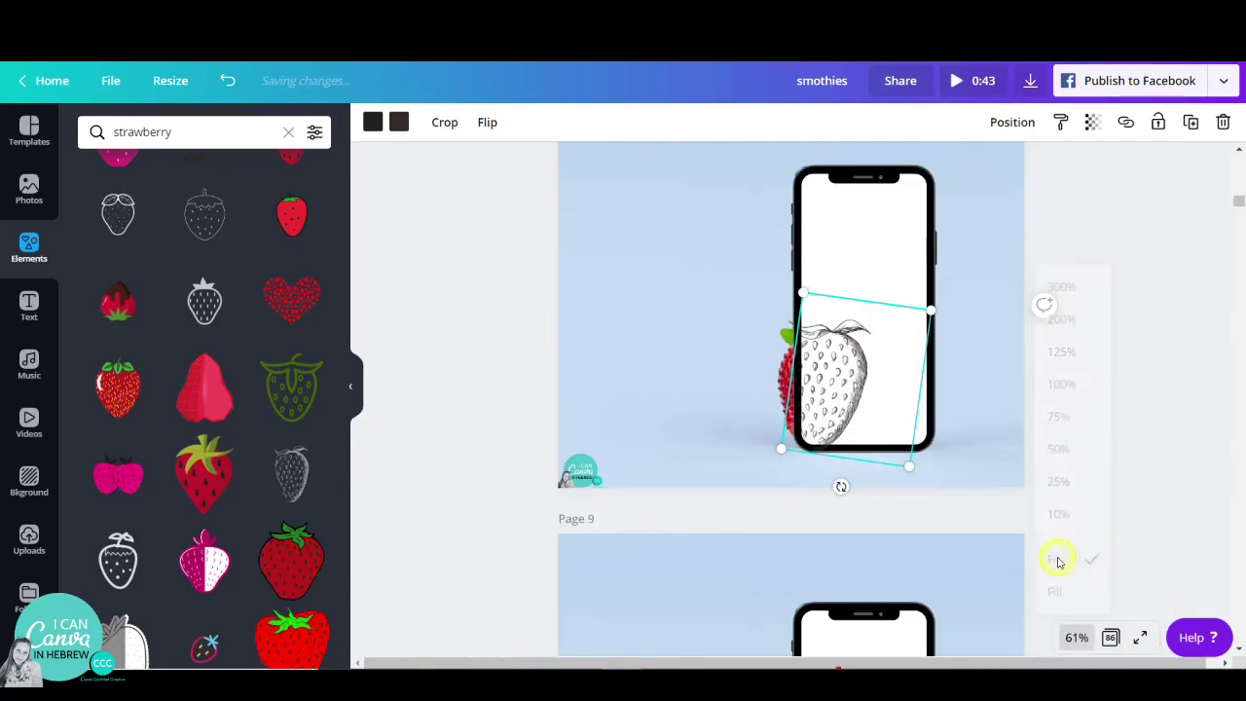
Step: Duplicate page 8 as page 9, then shift the sketch strawberry further into the phone and crop its edge
scroll(958, 428, "up", 3)
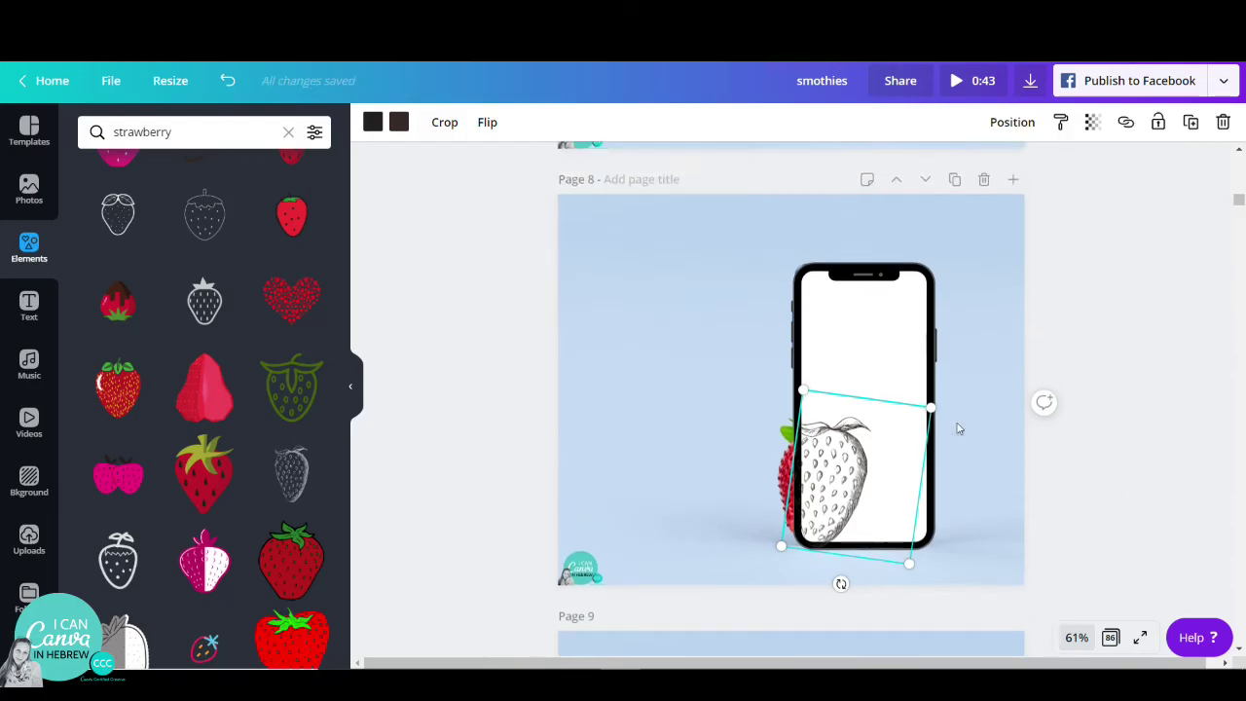
left_click(956, 245)
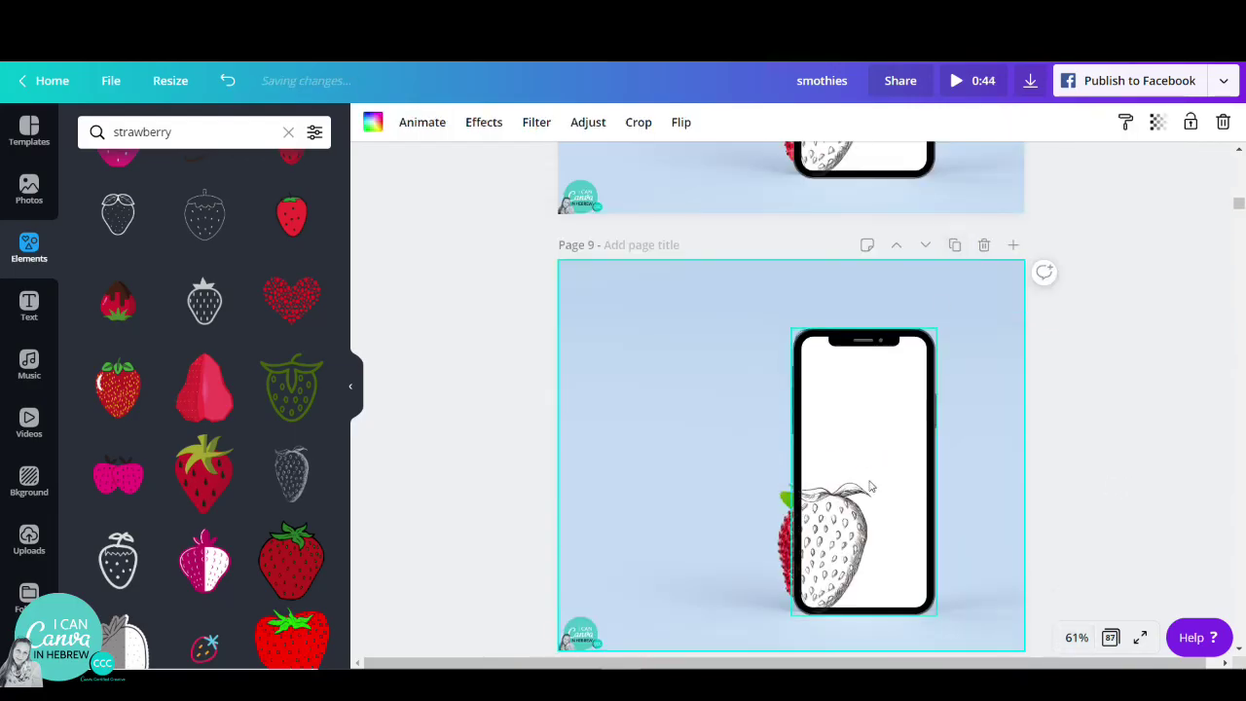
left_click_drag(844, 525, 886, 525)
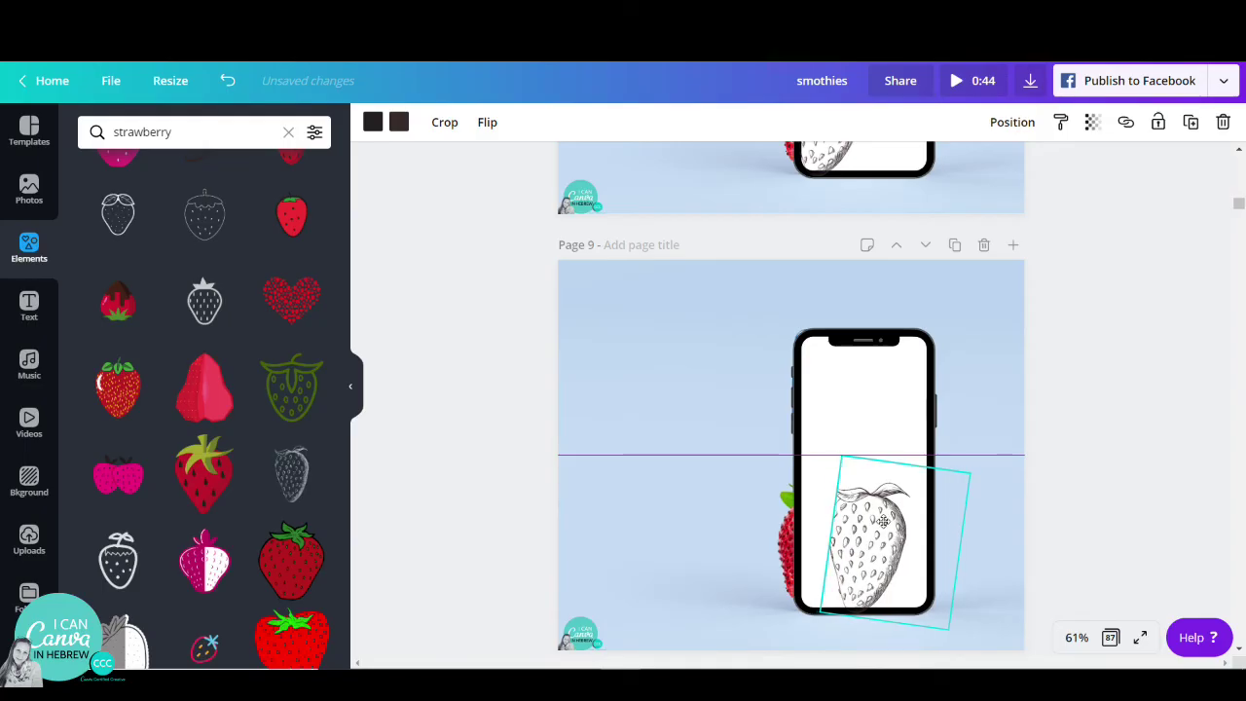
left_click(444, 122)
left_click_drag(844, 455, 802, 440)
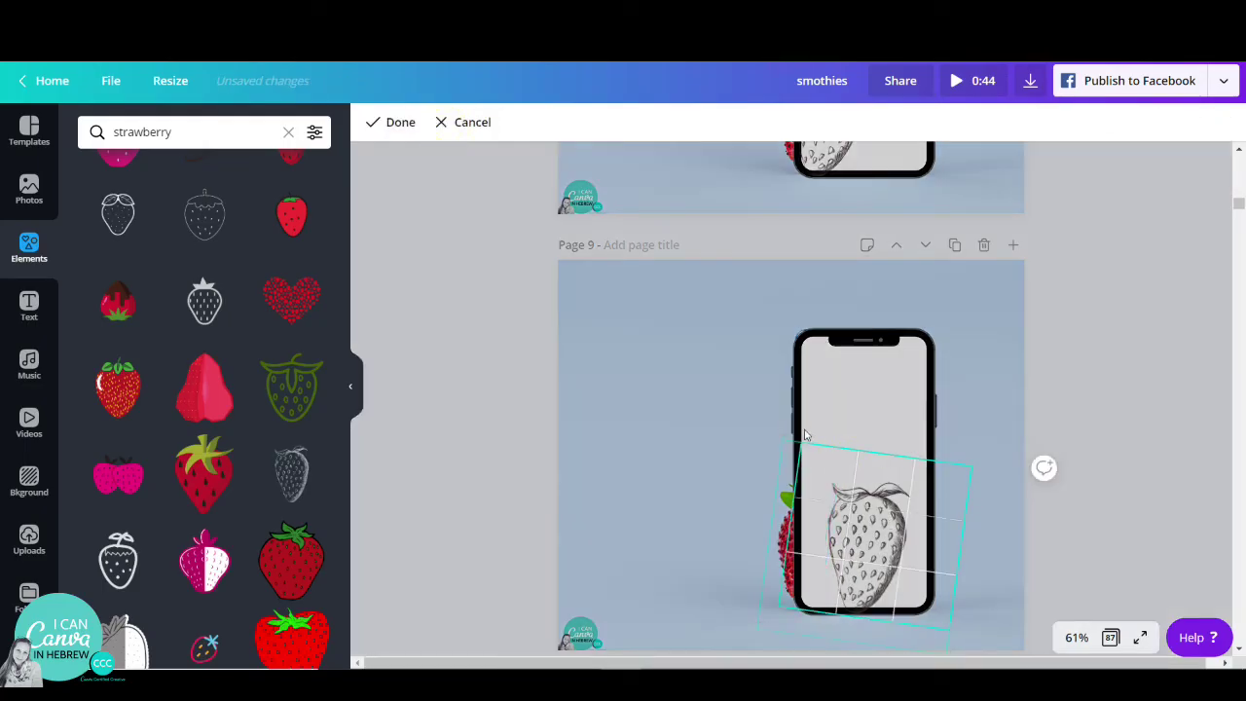
left_click(399, 122)
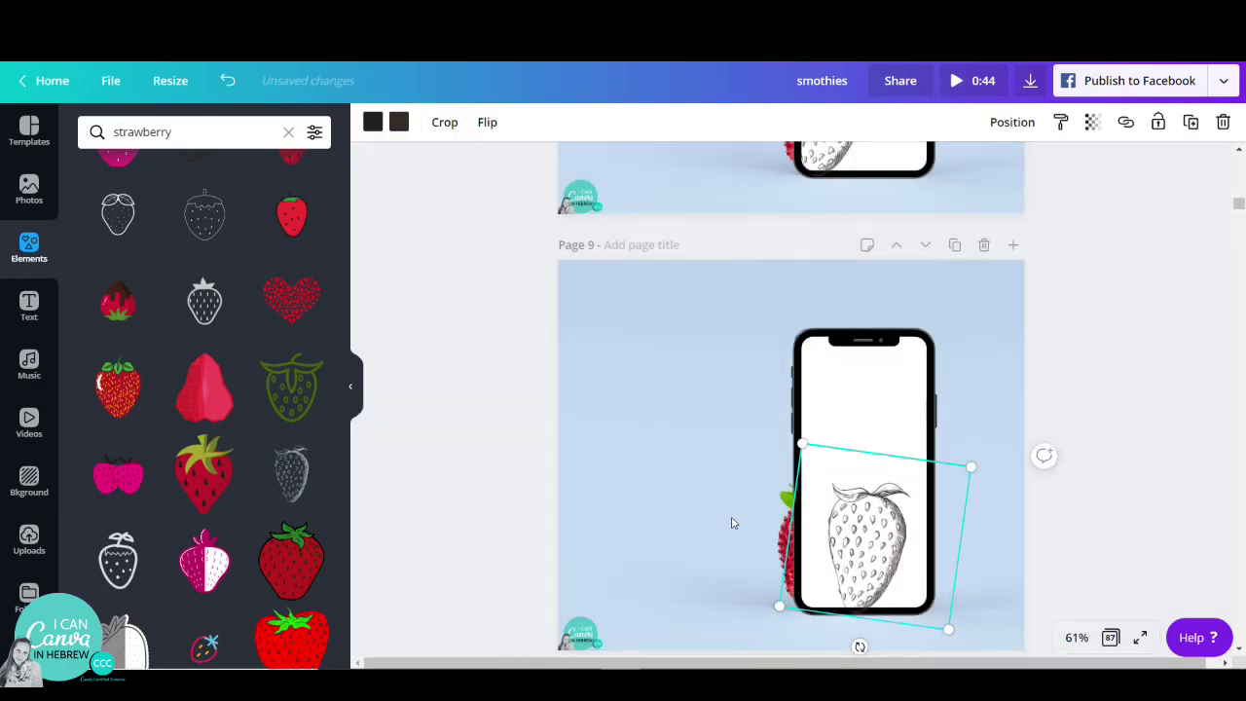
Step: Delete the red strawberry behind the phone from page 9
left_click(779, 511)
left_click(784, 526)
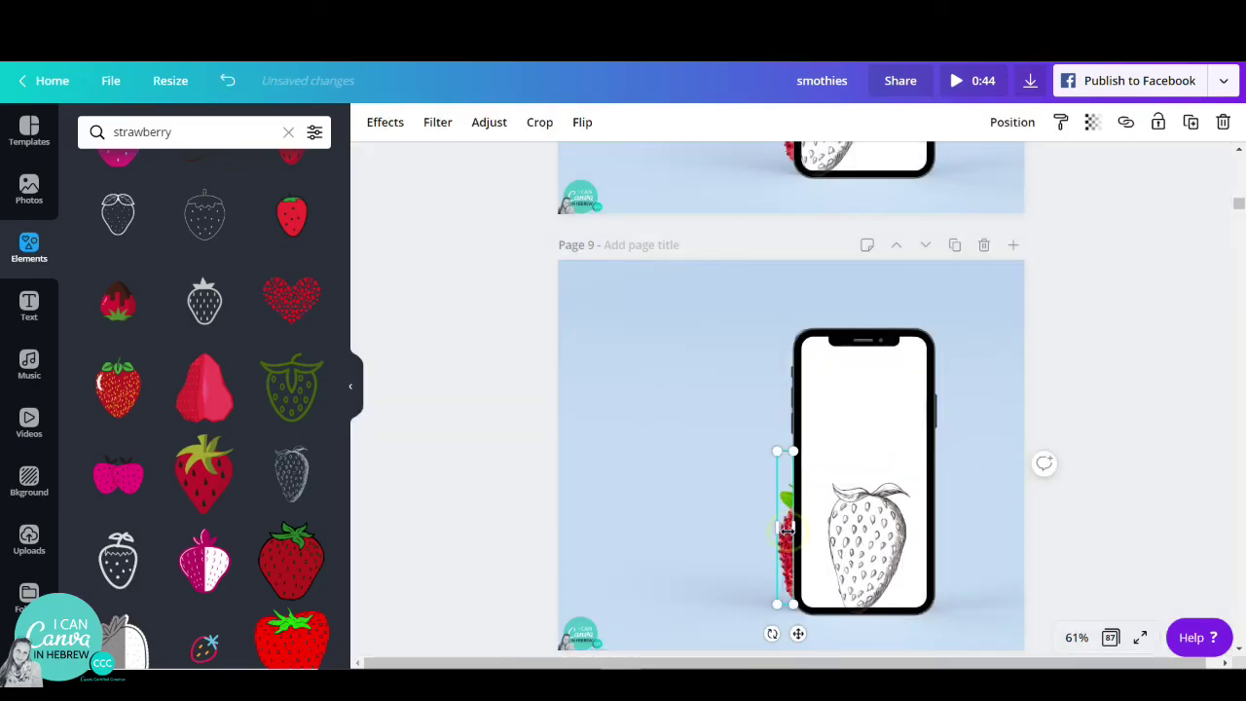
key("Delete")
Step: Scroll back through the strawberry pages and select page 1's STOP MOTION background image
scroll(894, 518, "up", 5)
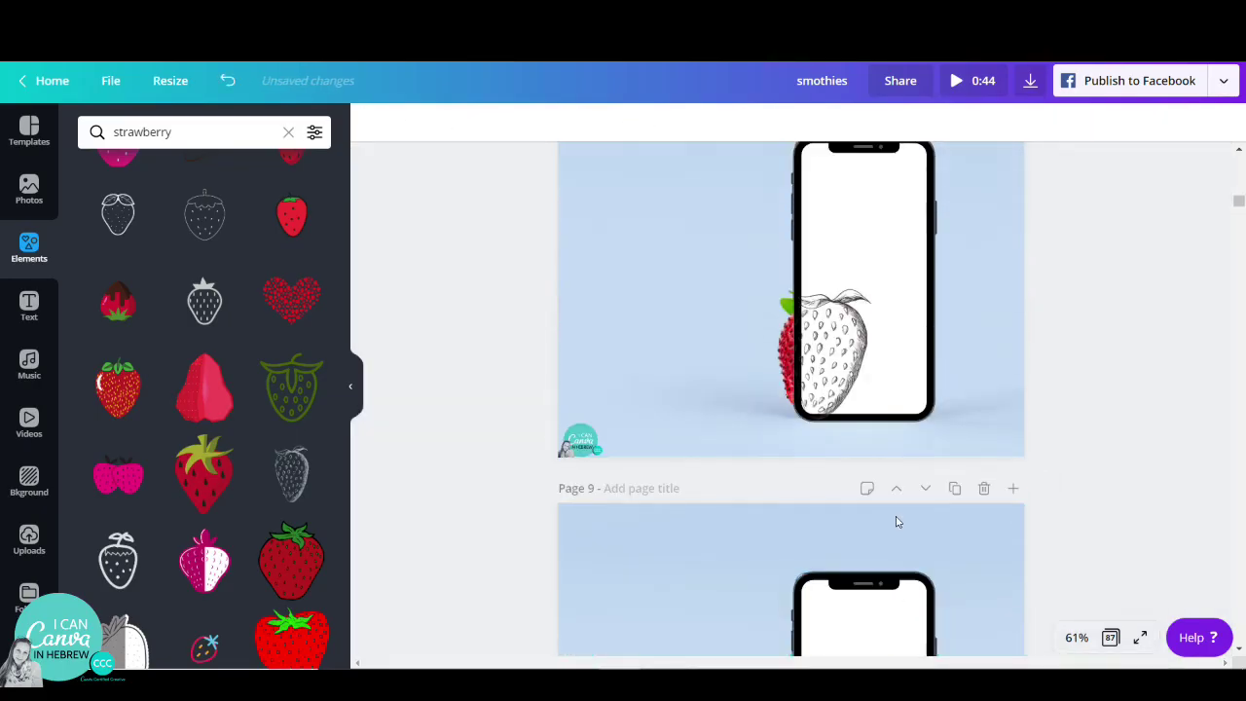
scroll(893, 518, "up", 10)
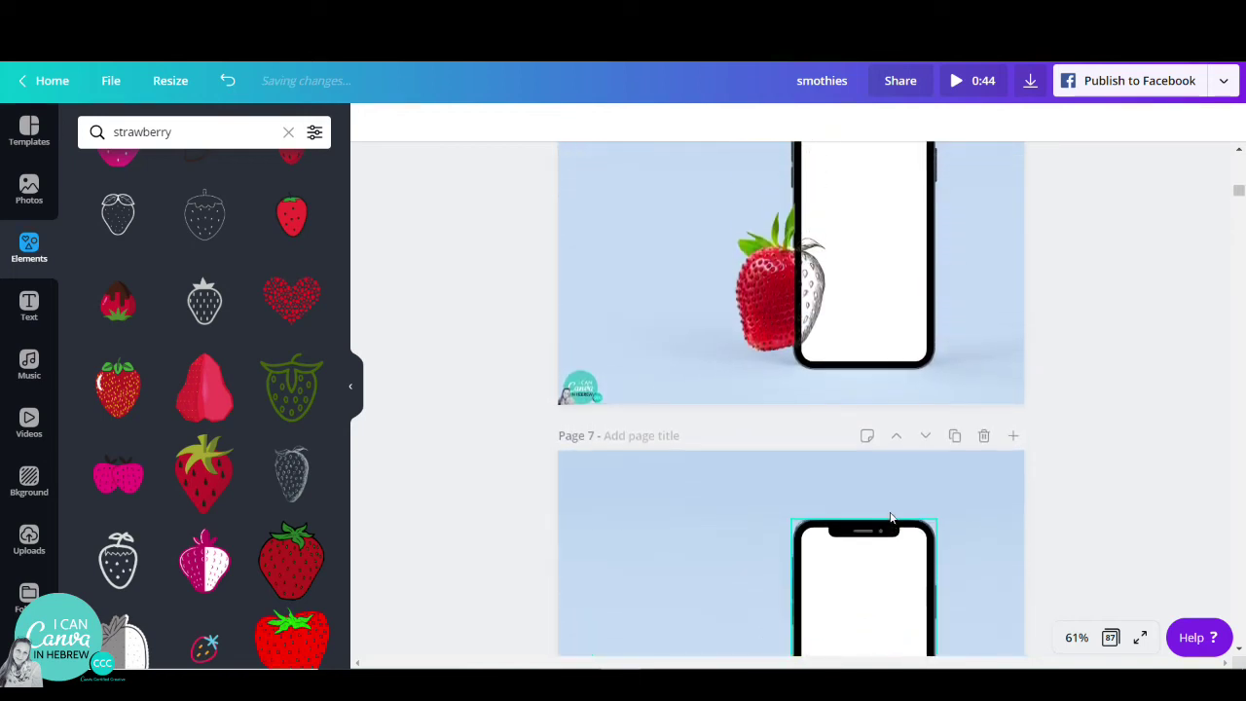
scroll(891, 518, "up", 2)
scroll(891, 518, "down", 5)
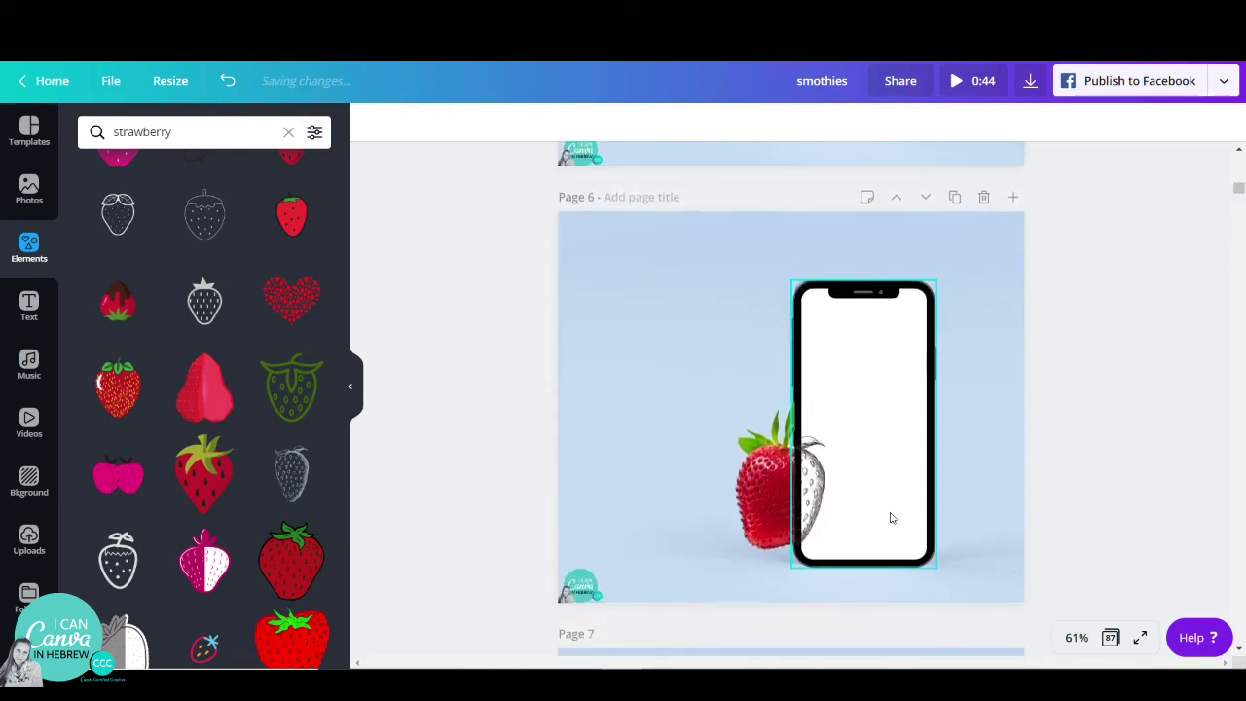
scroll(891, 518, "down", 8)
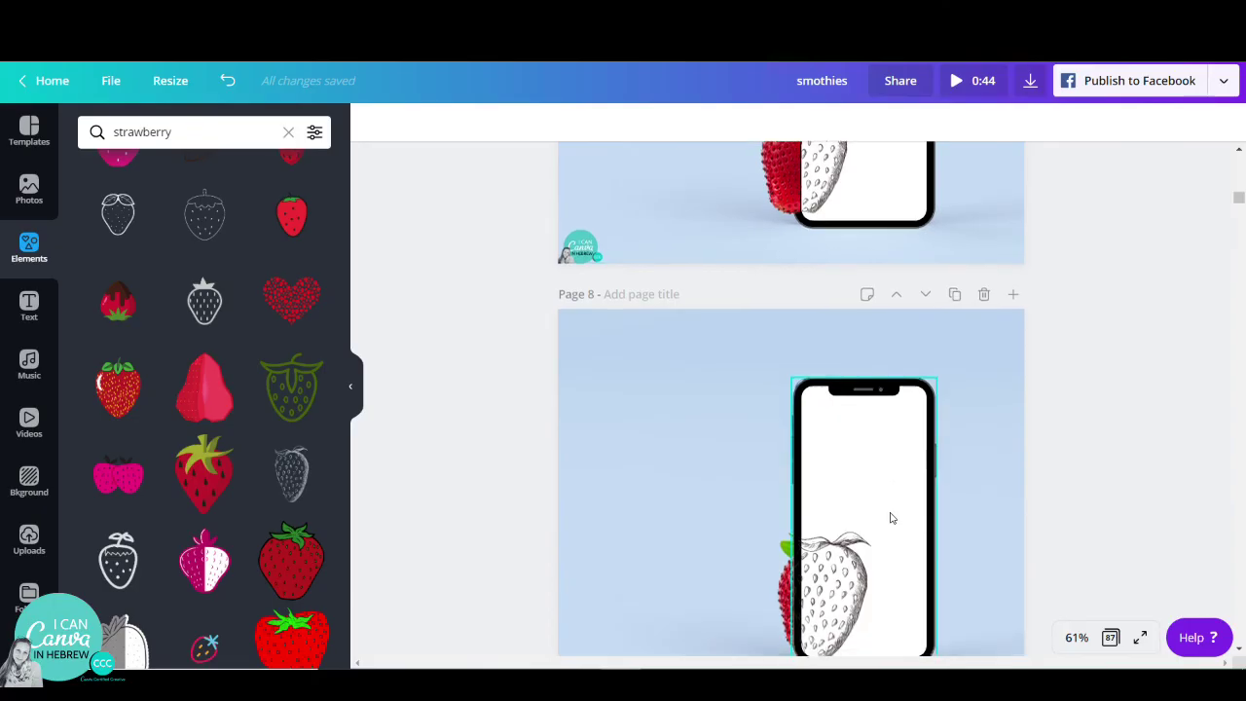
scroll(891, 518, "down", 2)
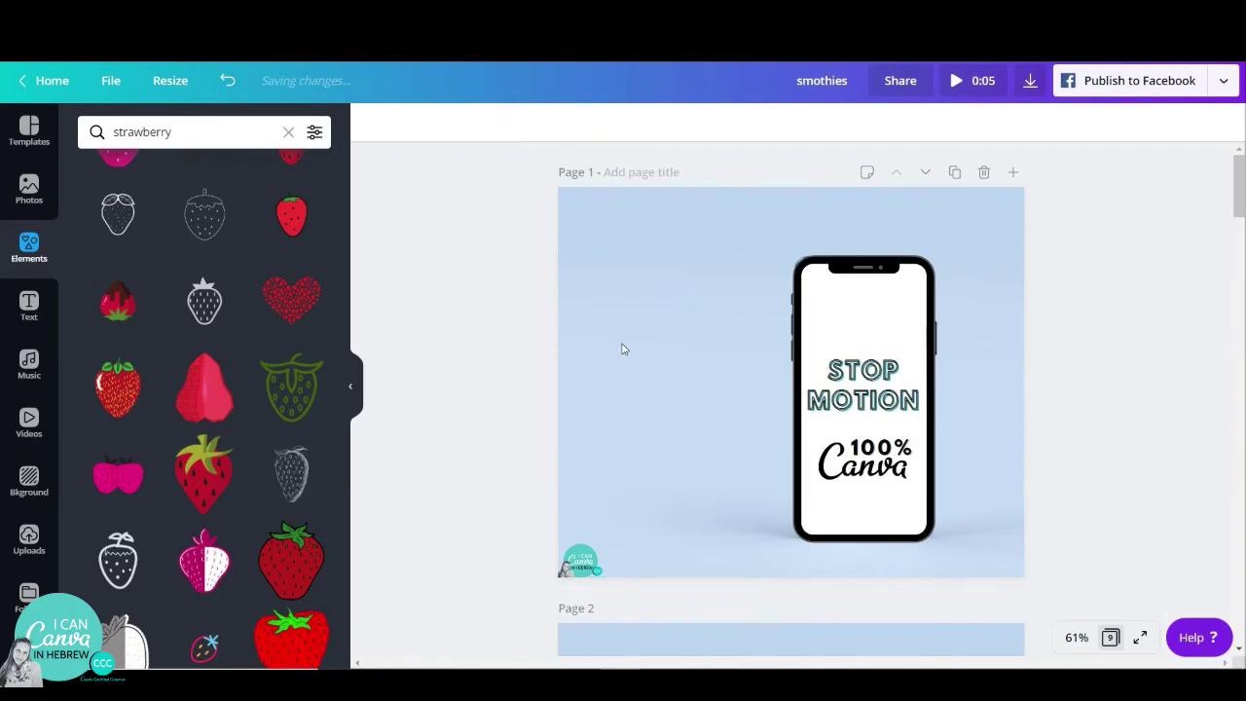
left_click(604, 282)
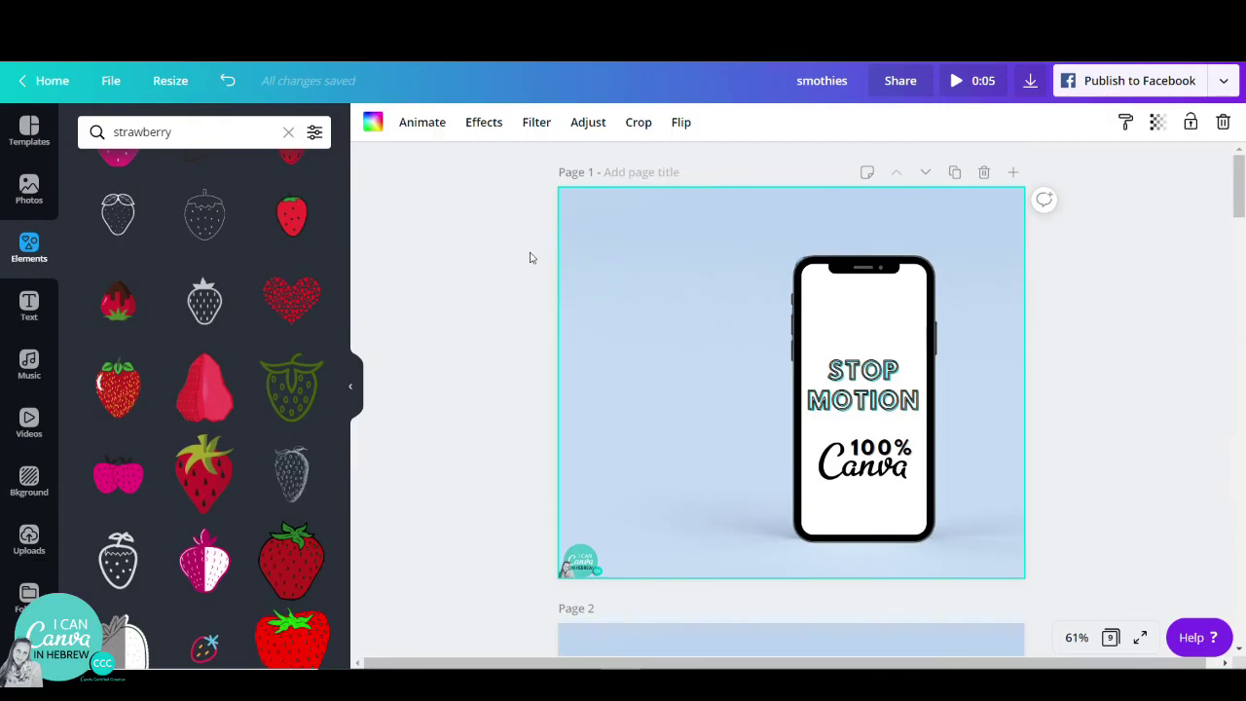
Step: Apply a Fast-timed Simple animation to all pages and play a full-screen preview
left_click(423, 124)
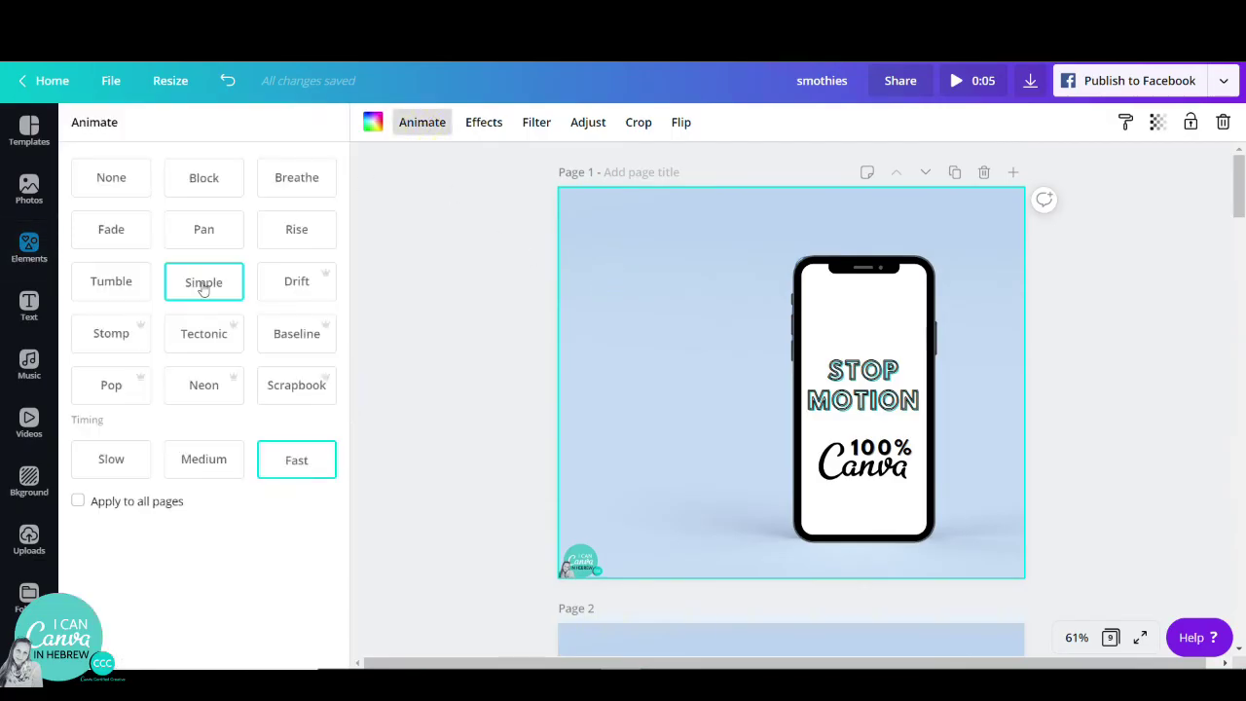
left_click(123, 467)
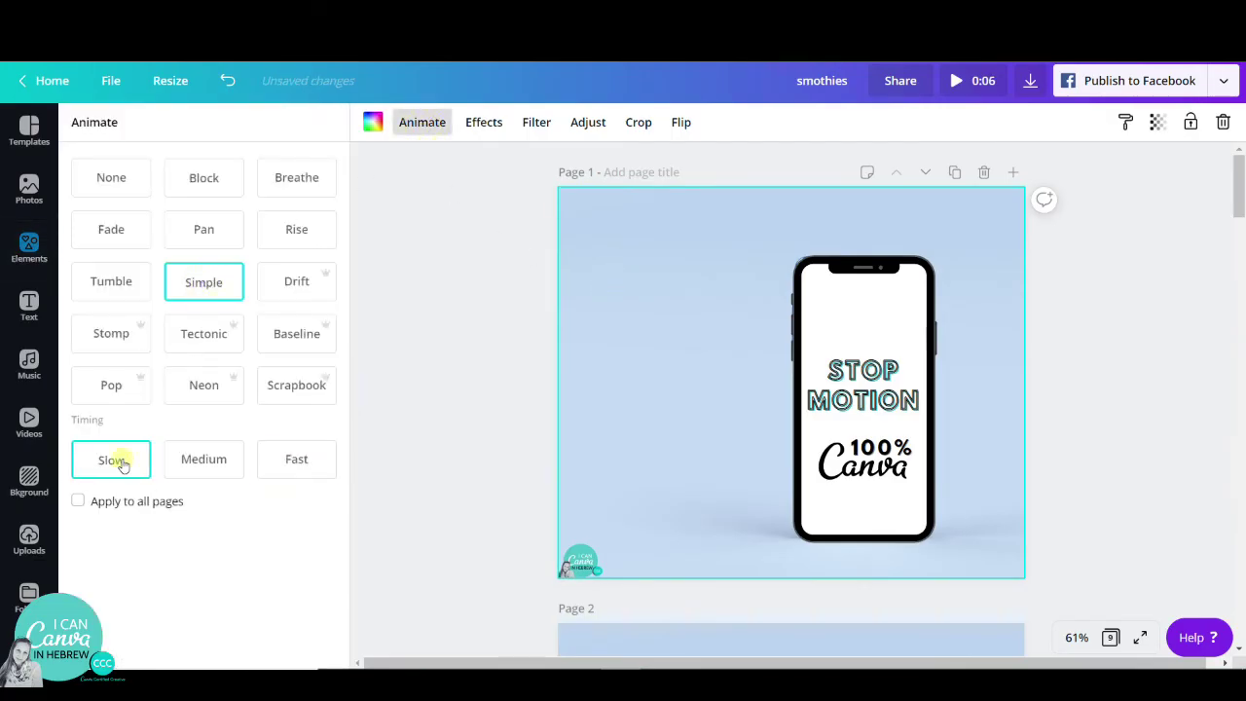
left_click(199, 469)
left_click(294, 466)
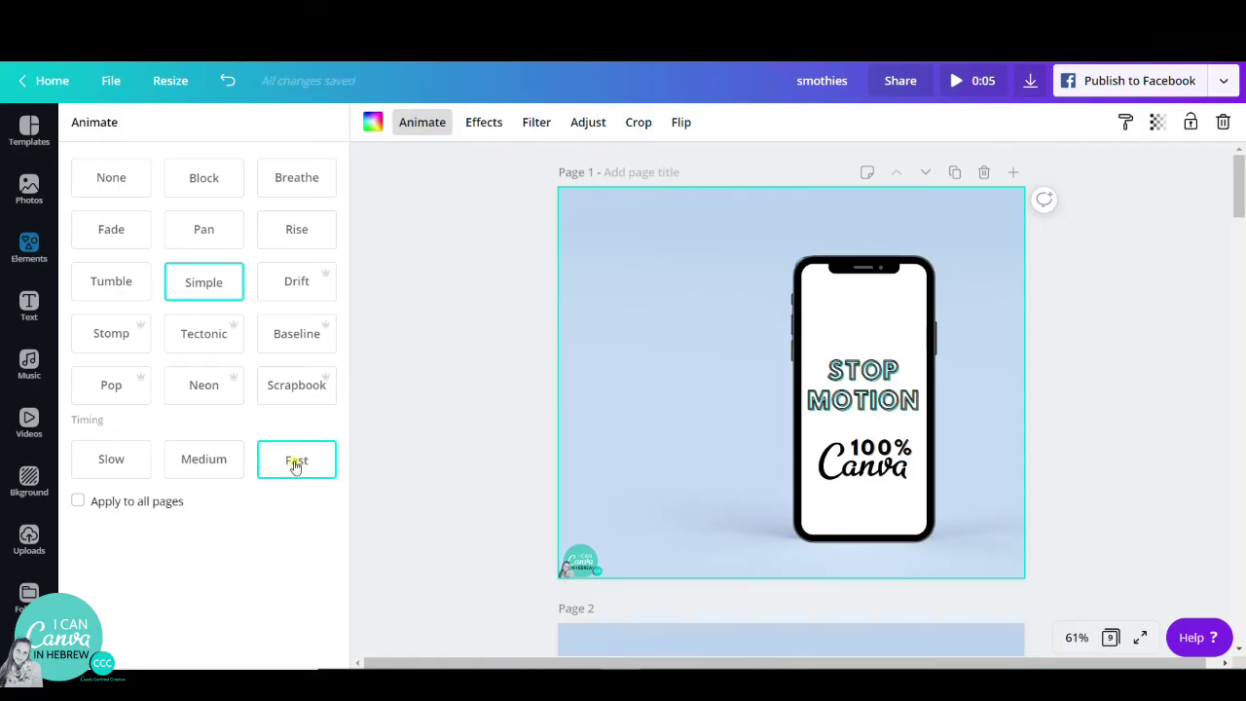
left_click(79, 503)
left_click(955, 80)
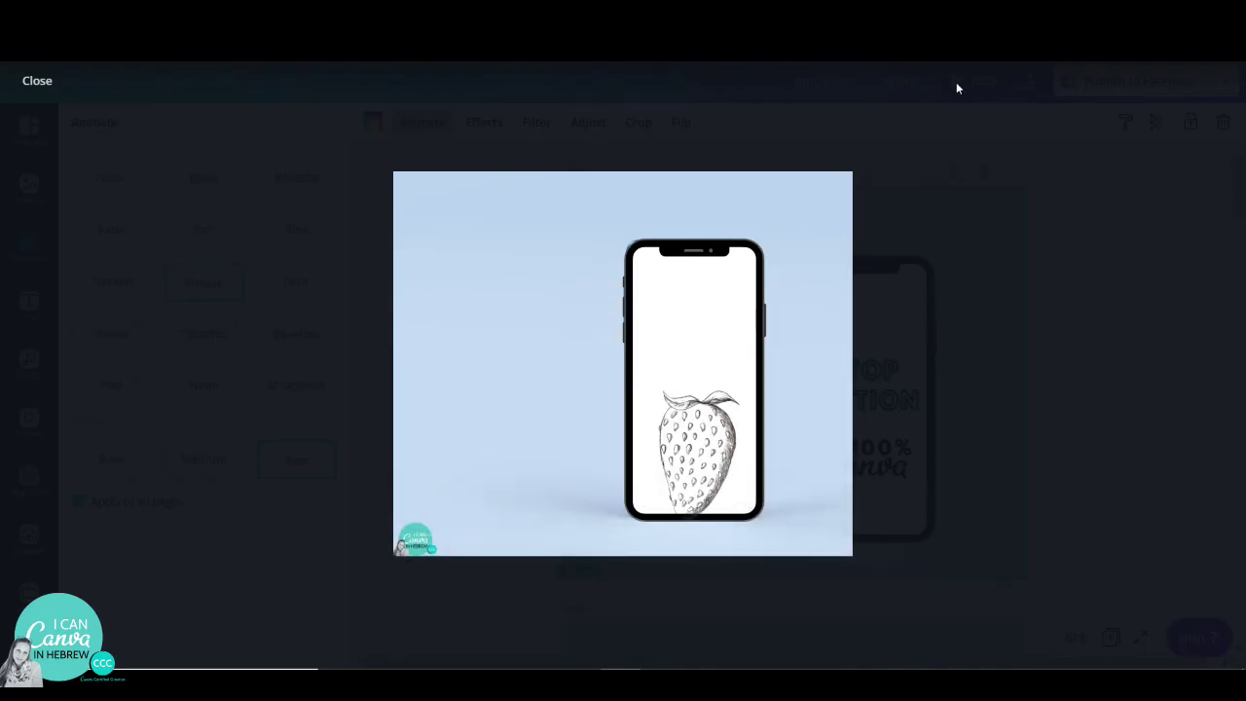
left_click(37, 81)
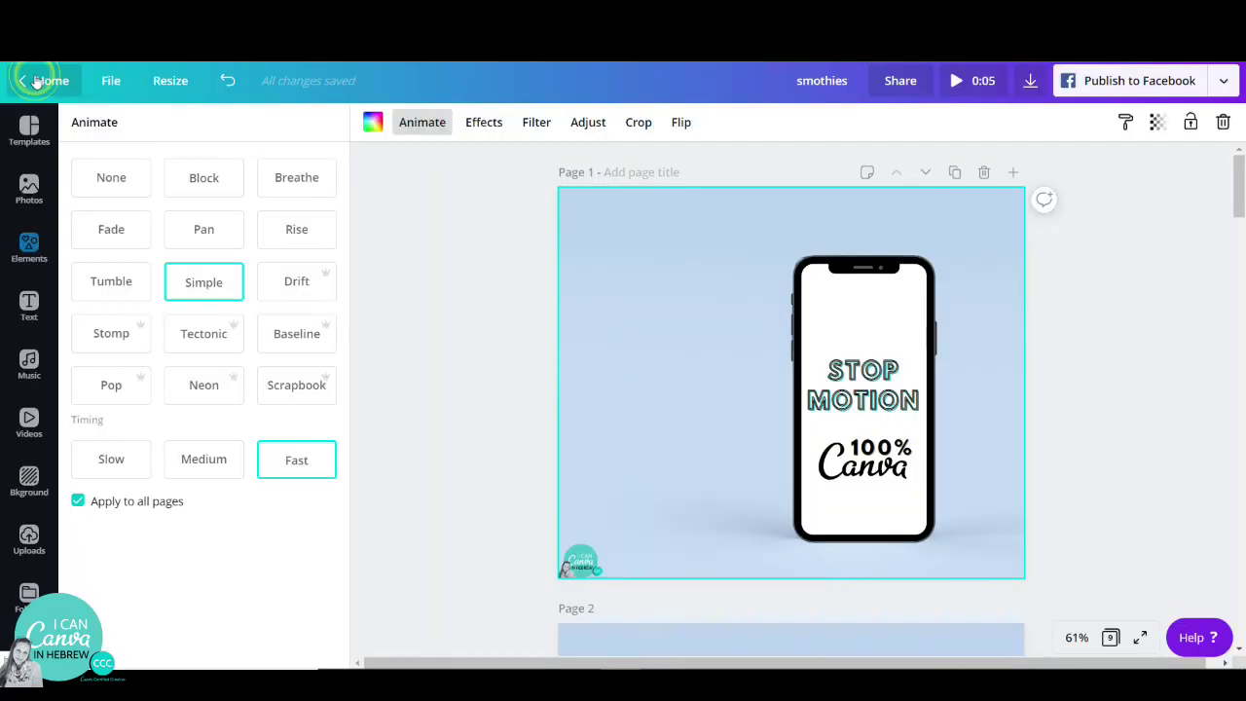
Step: Open the Music library in the sidebar and scroll the canvas down toward page 3
left_click(26, 370)
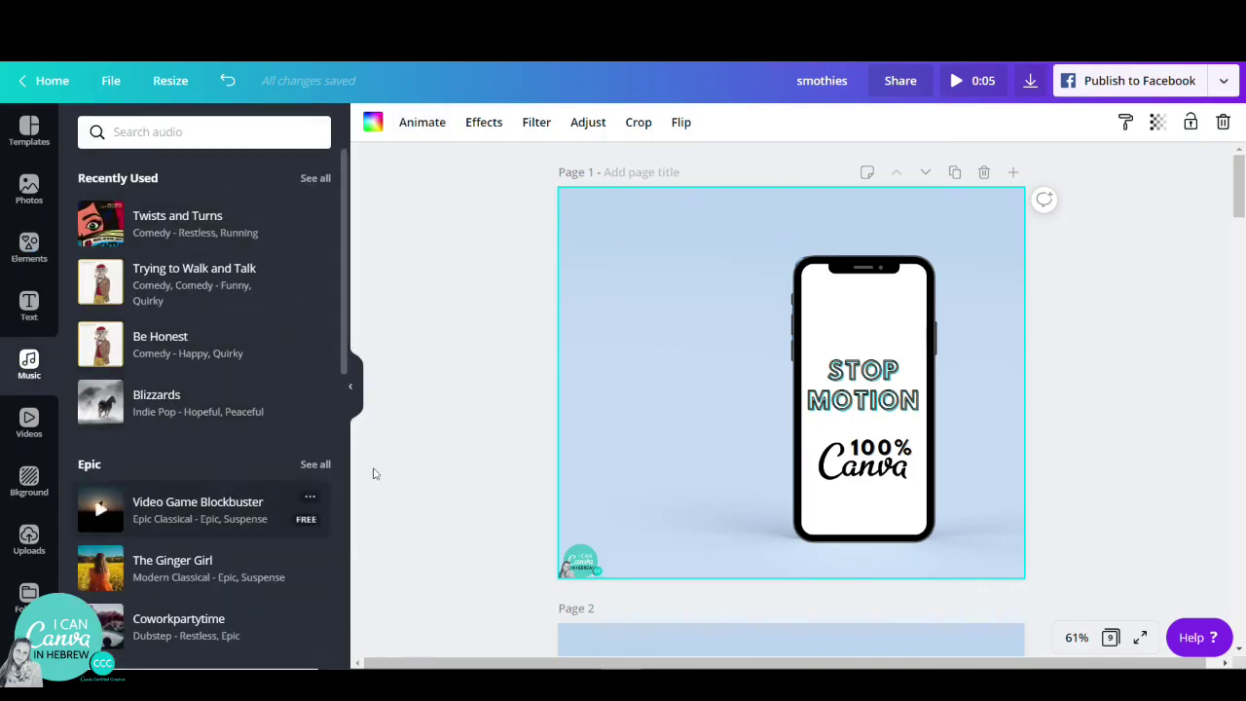
scroll(491, 347, "down", 6)
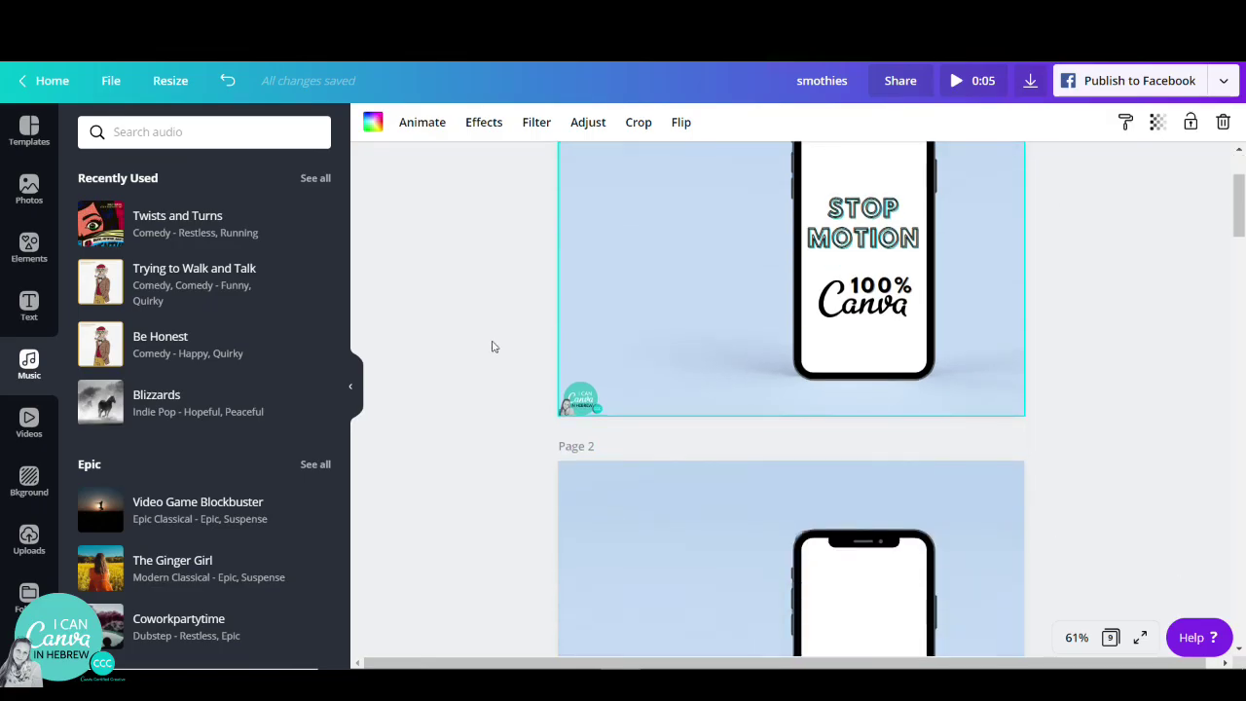
scroll(492, 347, "down", 3)
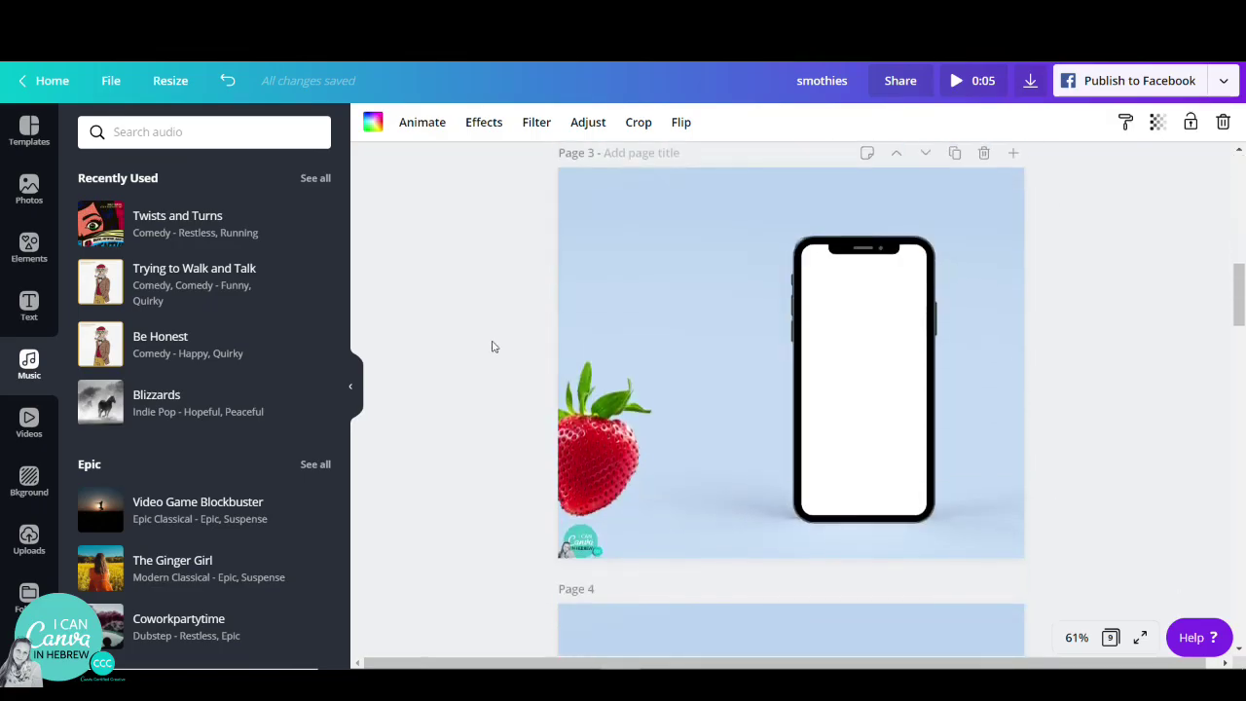